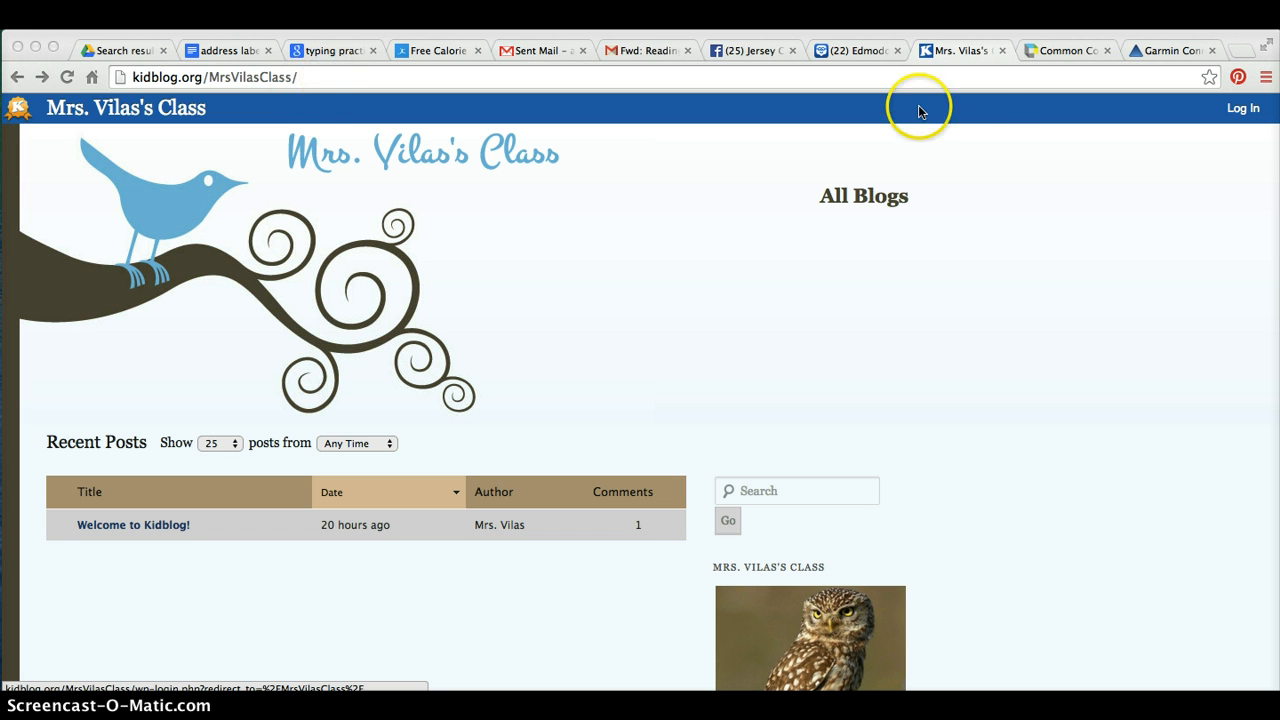
Open the class blog's login page and choose the student's name as the username
click(1244, 116)
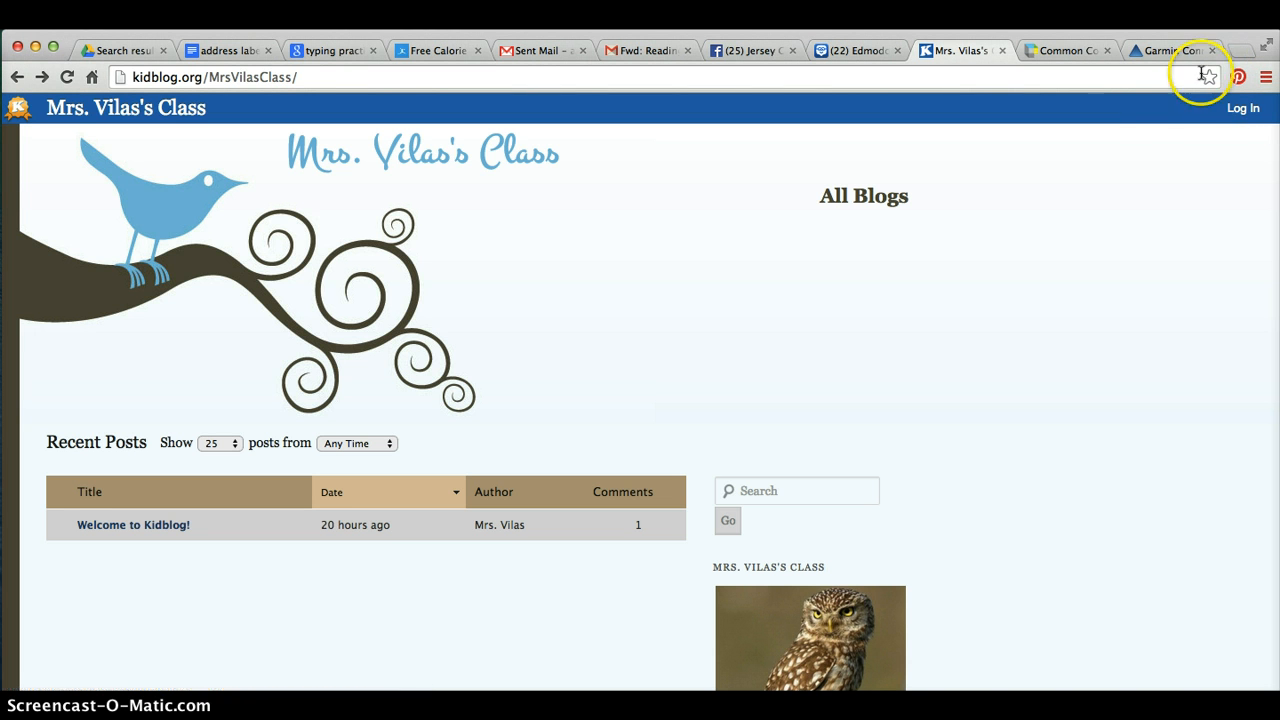
click(1245, 109)
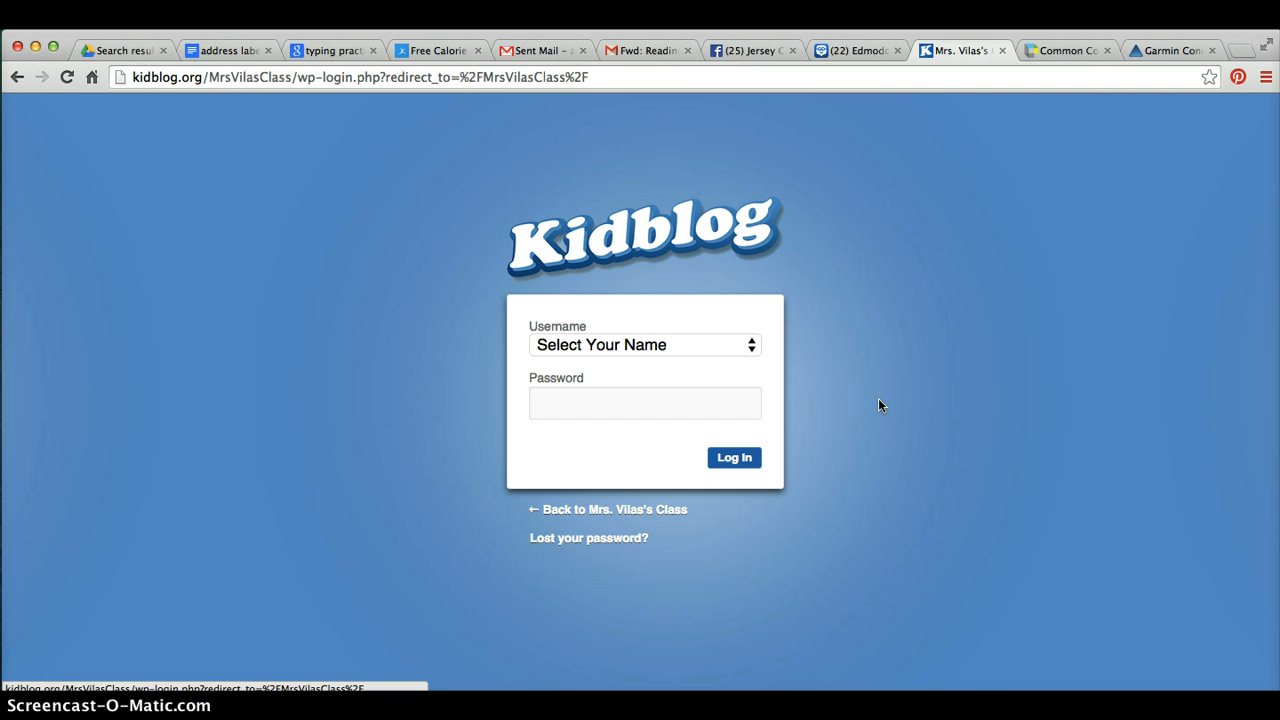
click(775, 370)
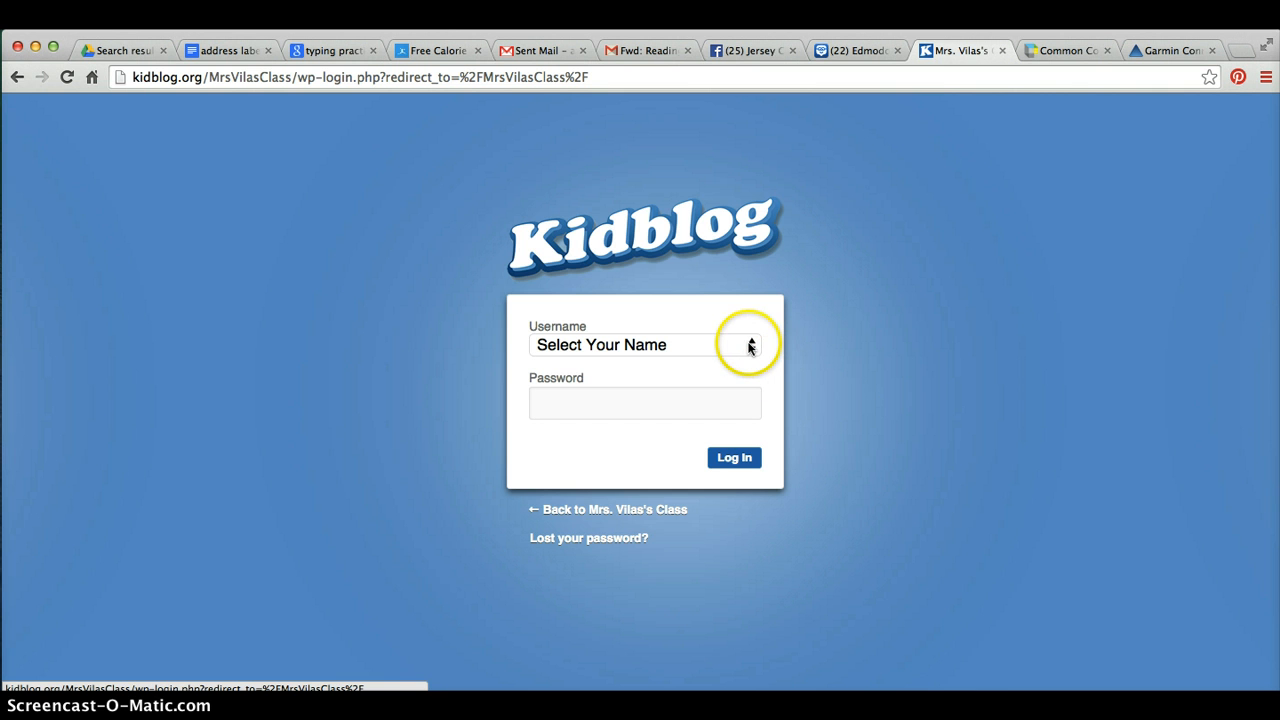
click(750, 346)
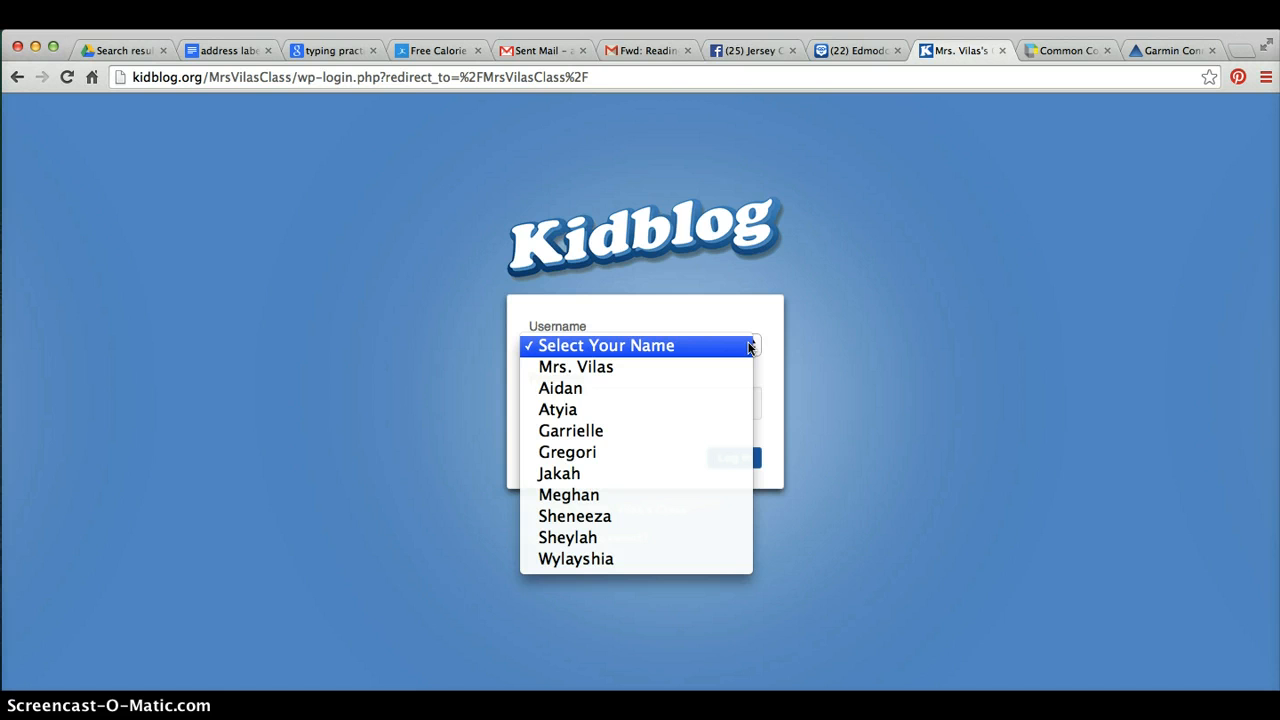
click(614, 461)
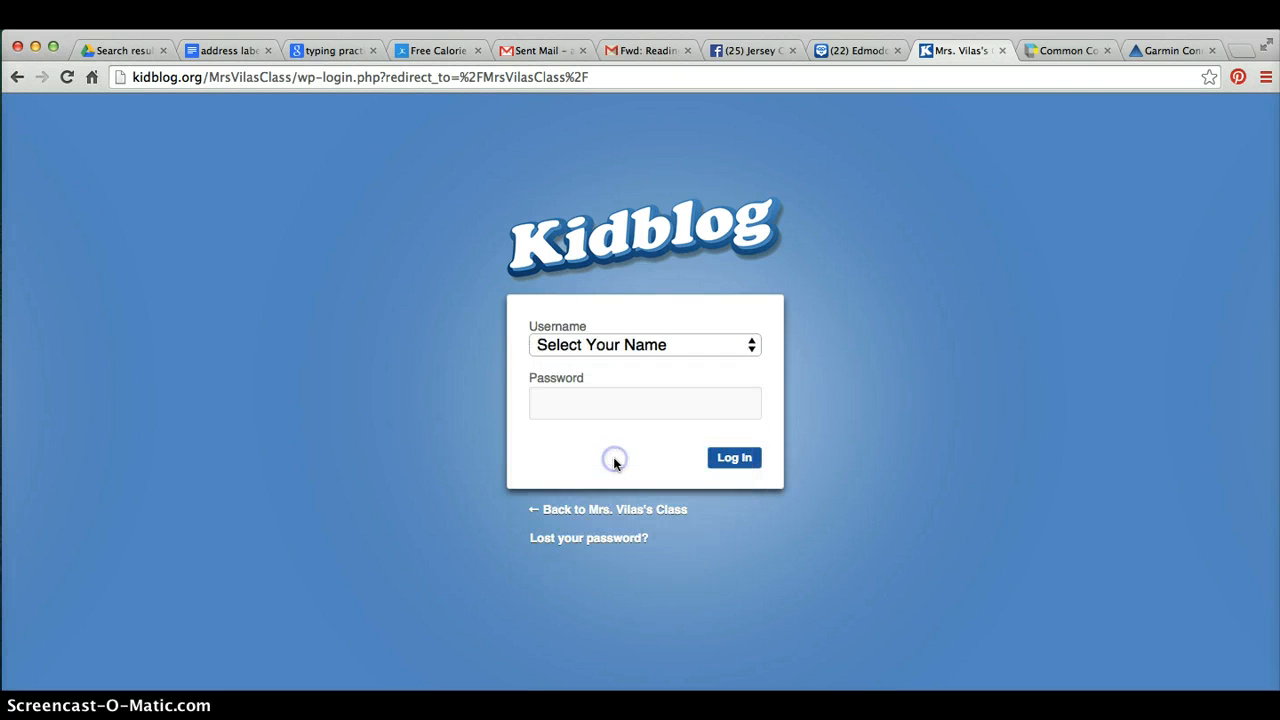
Paste the account password into the password field and log in
click(571, 402)
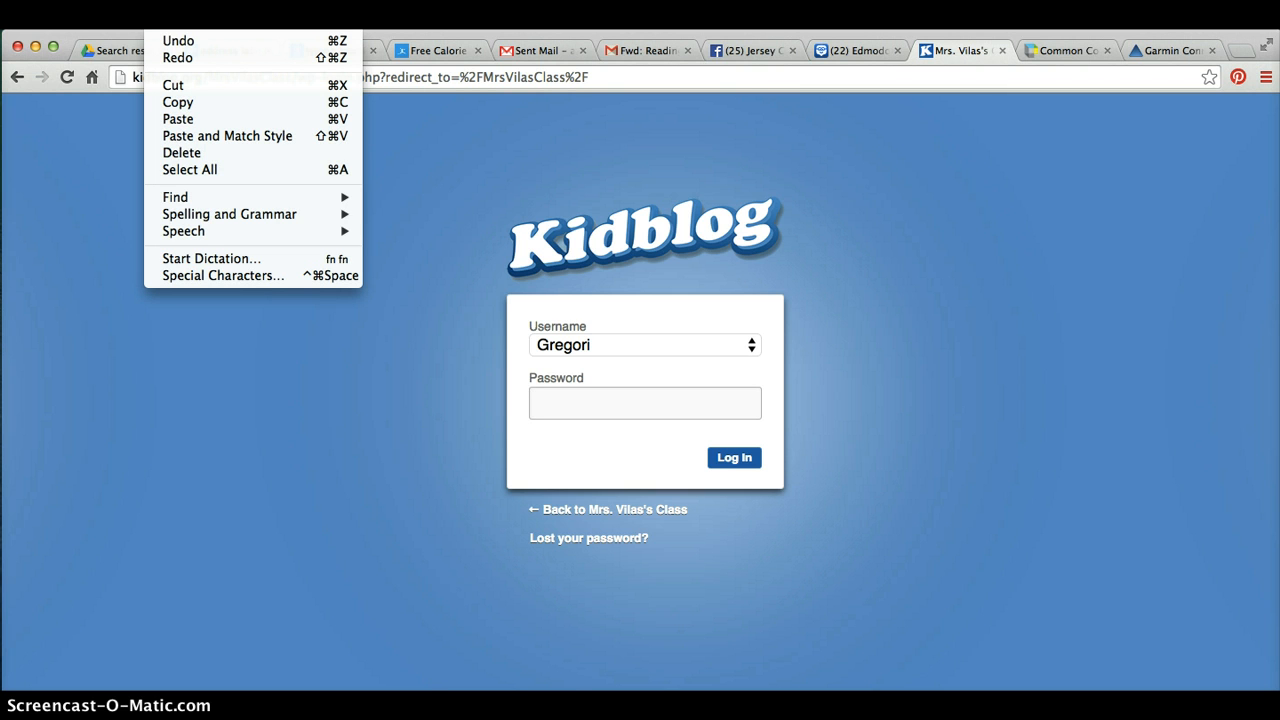
click(187, 118)
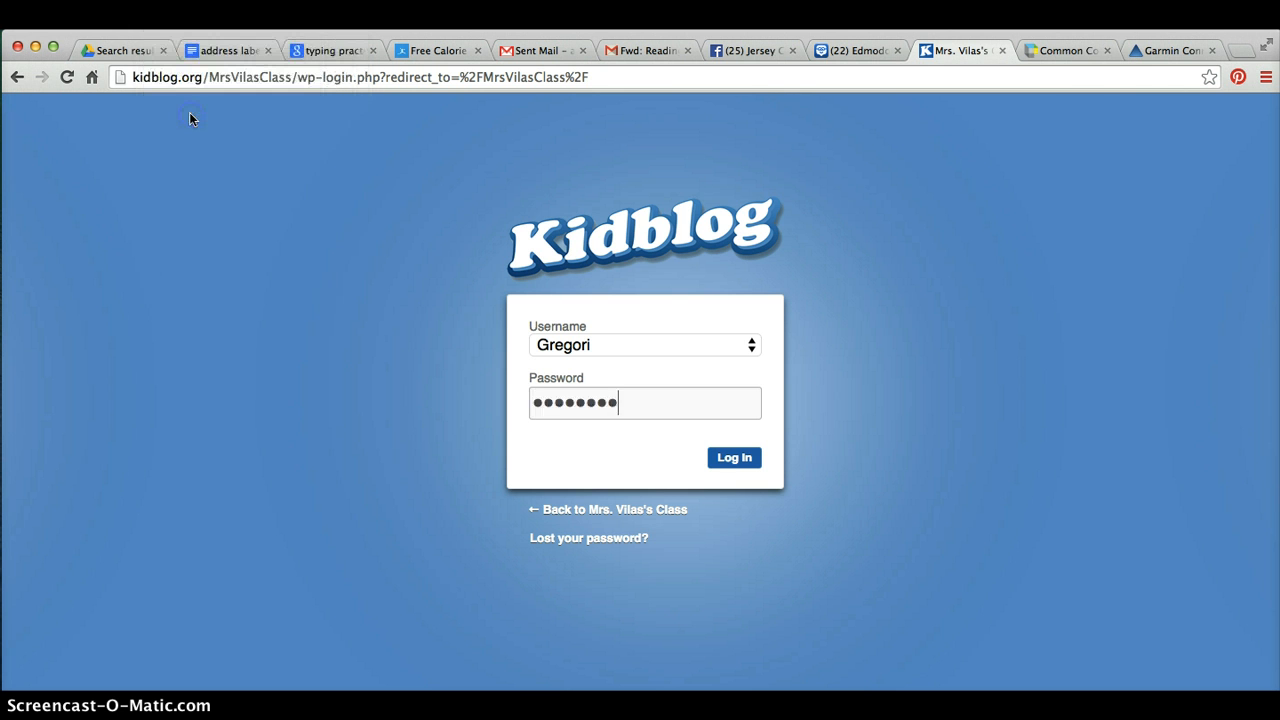
click(735, 458)
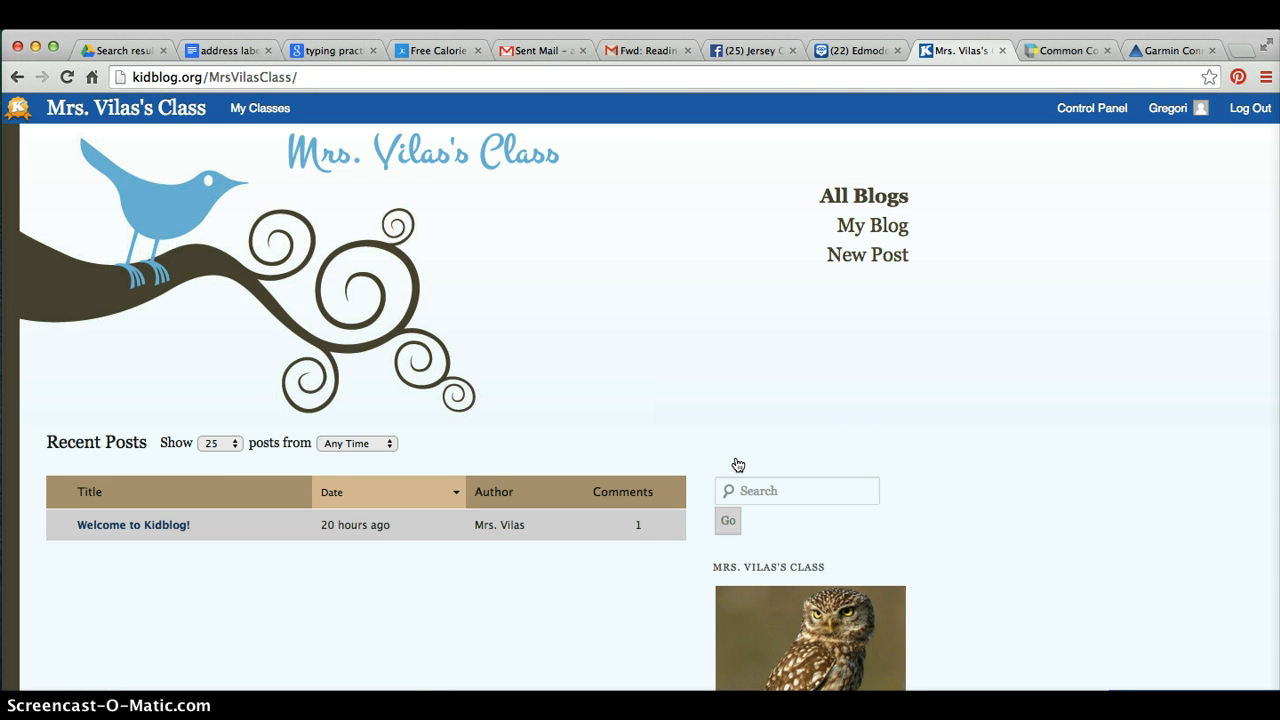
Open the student's own blog page, My Blog
scroll(738, 465, down, 1)
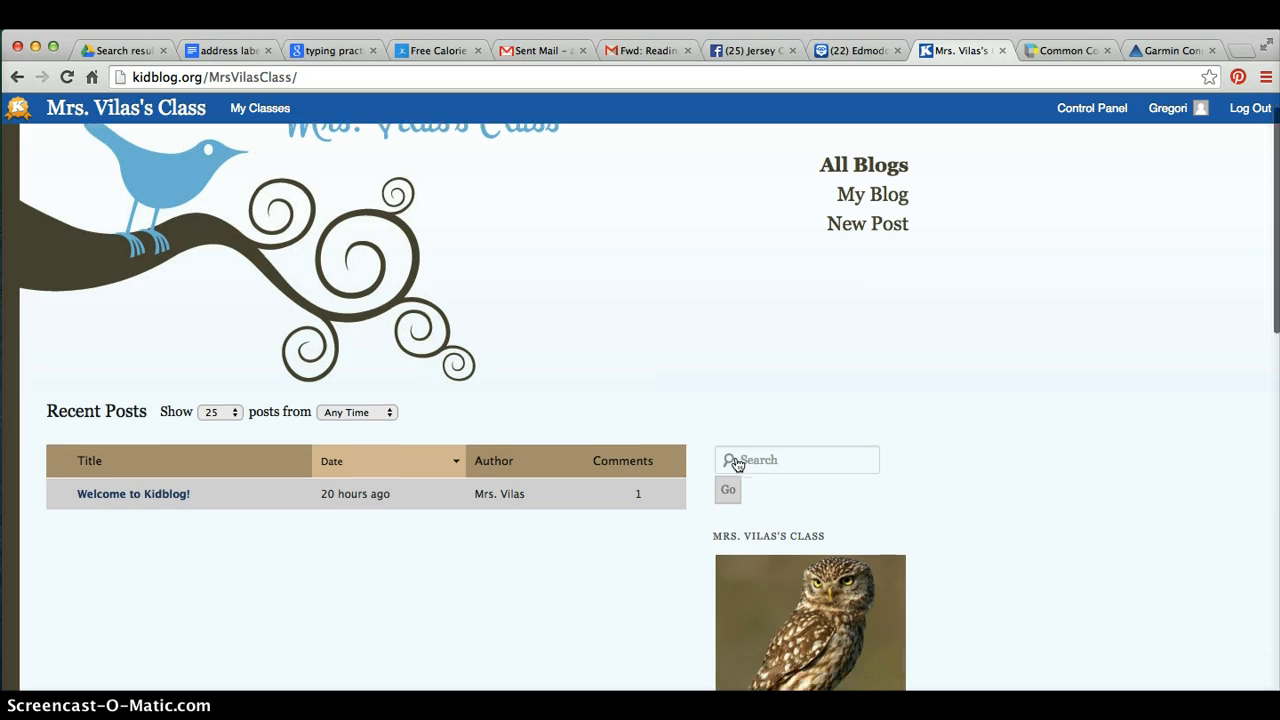
scroll(738, 465, up, 1)
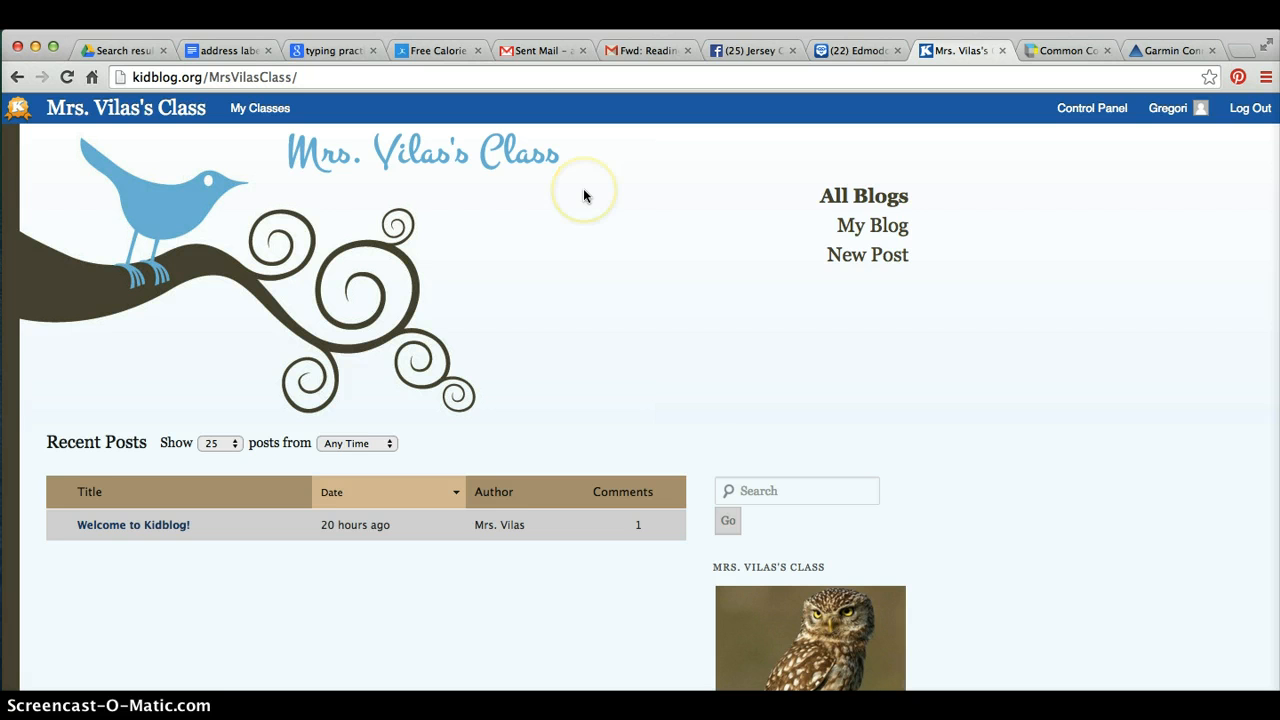
click(890, 230)
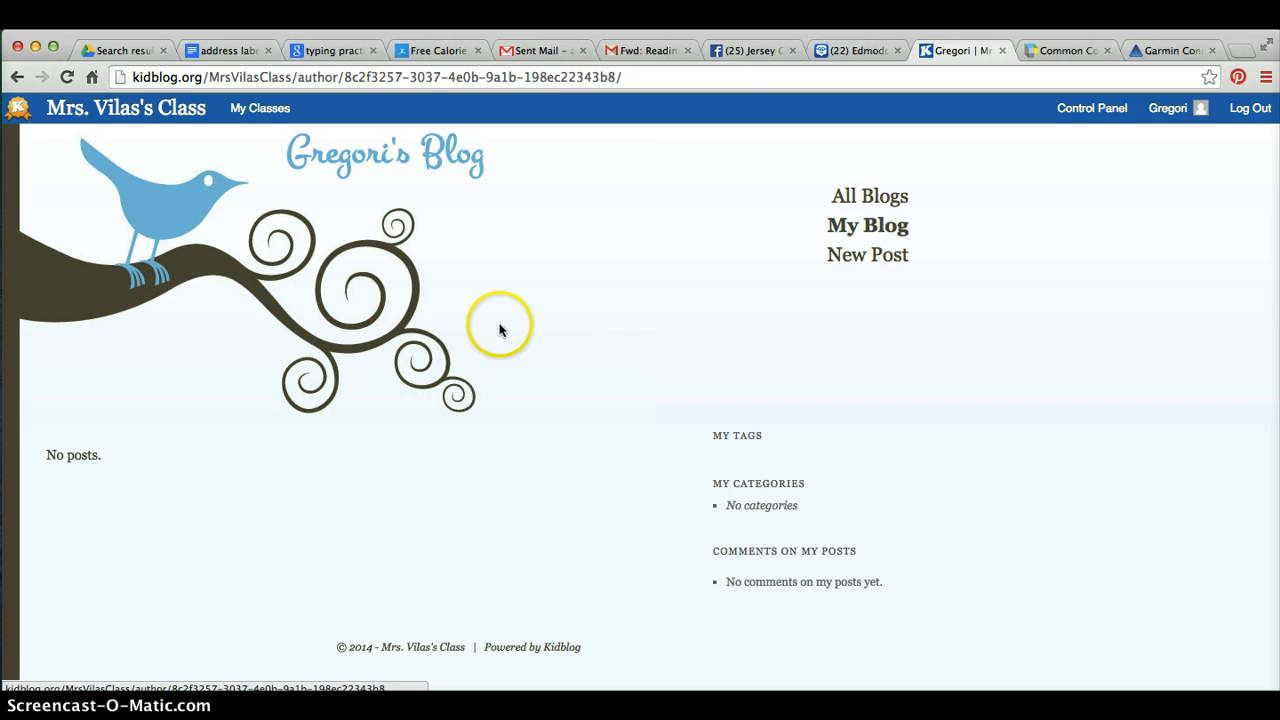
Open the Control Panel dashboard and follow the Change Avatar link to the profile
scroll(546, 359, down, 1)
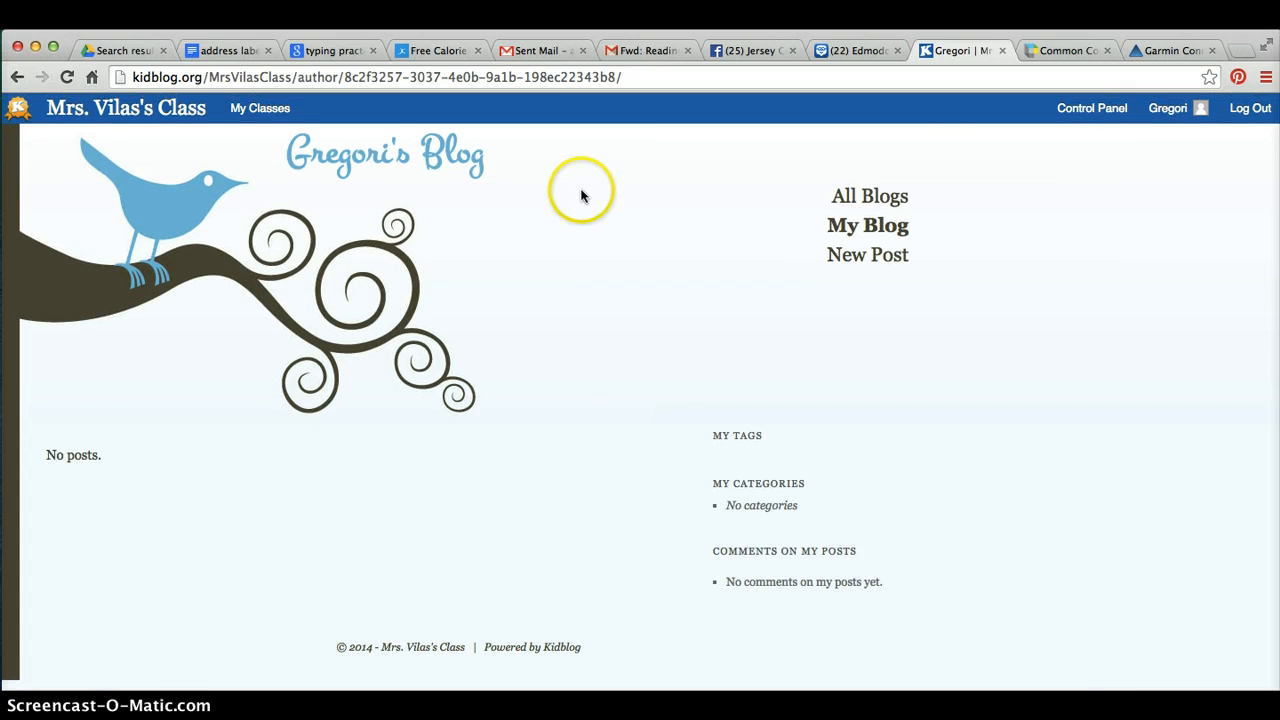
click(1105, 108)
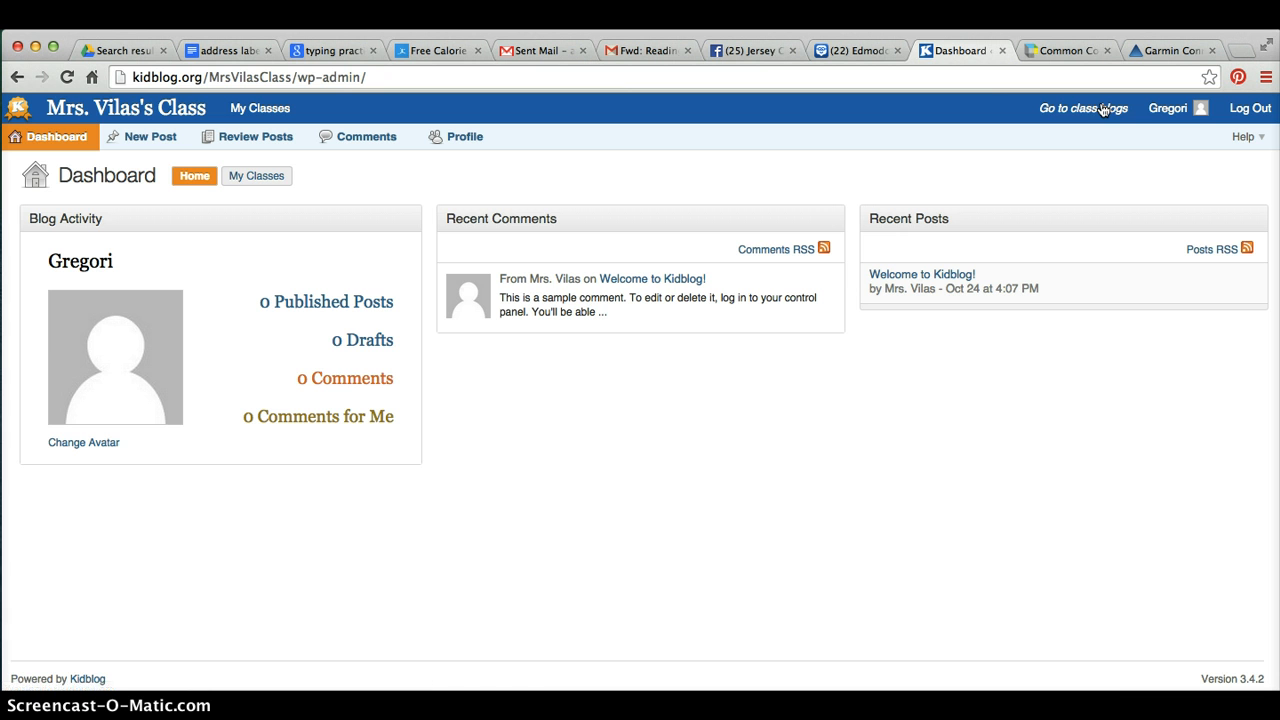
click(85, 445)
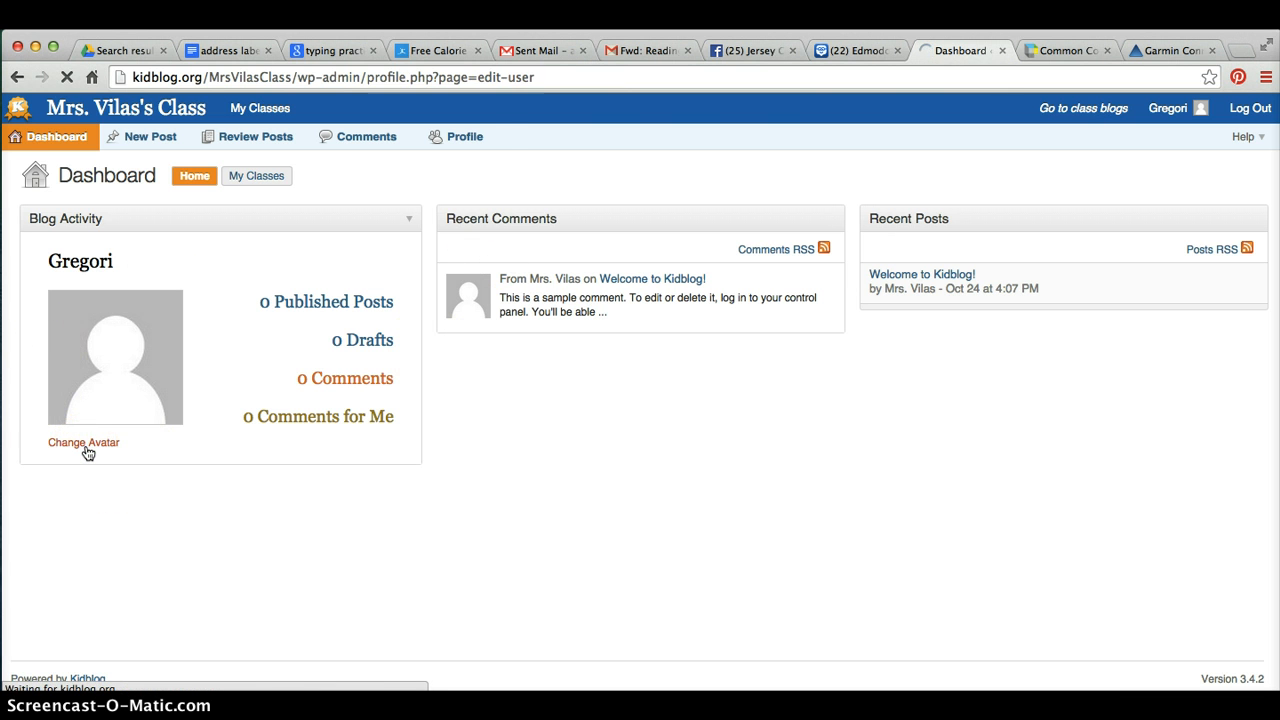
Scroll through the profile settings and open the Change avatar page
scroll(88, 453, down, 1)
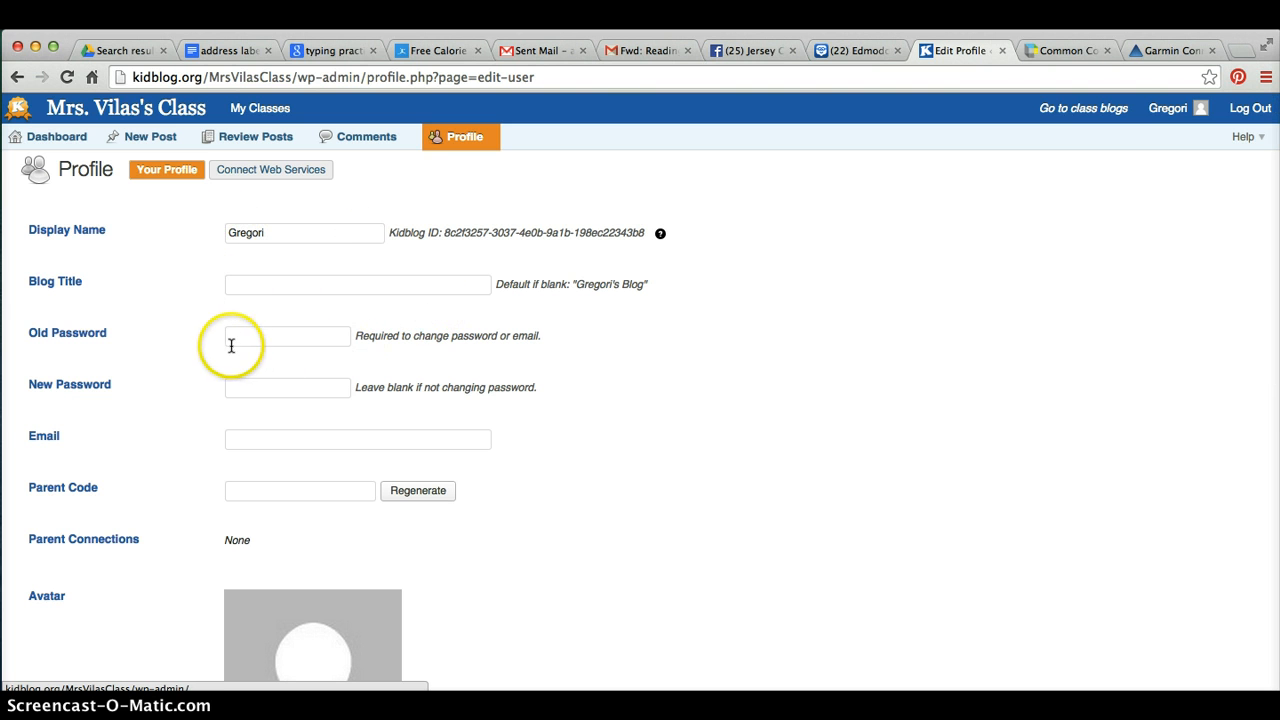
scroll(323, 443, down, 2)
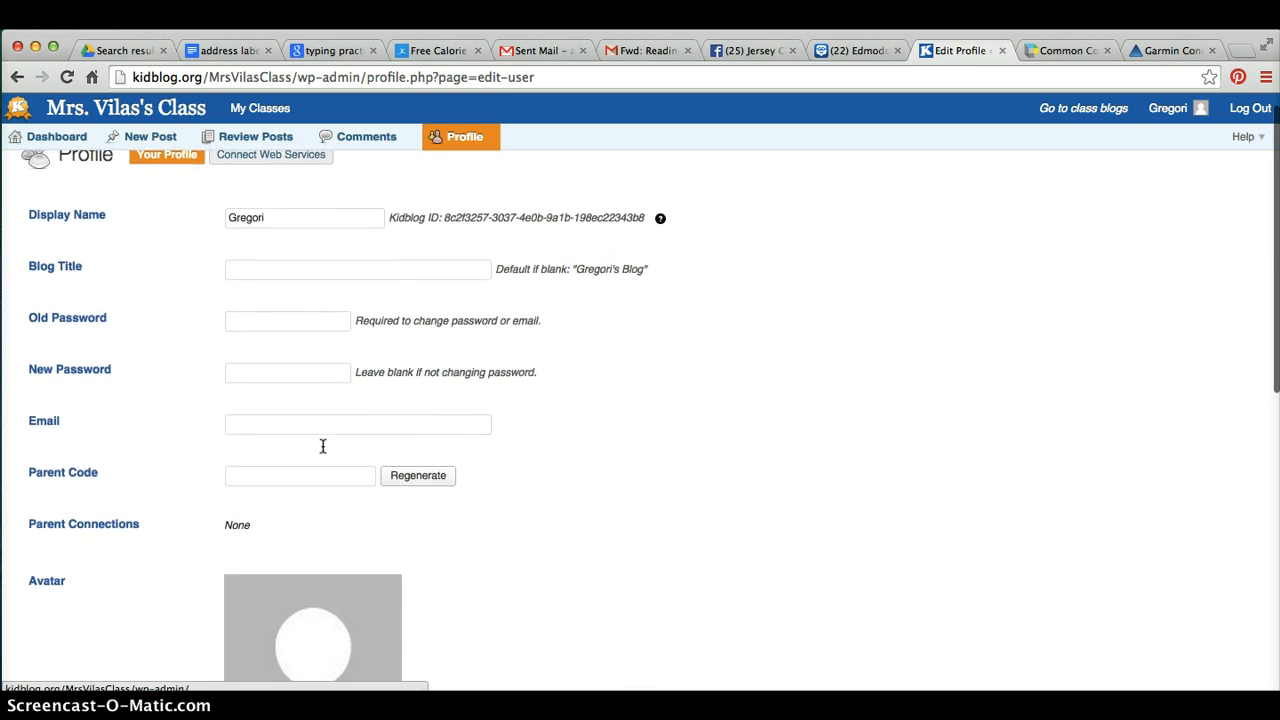
click(289, 323)
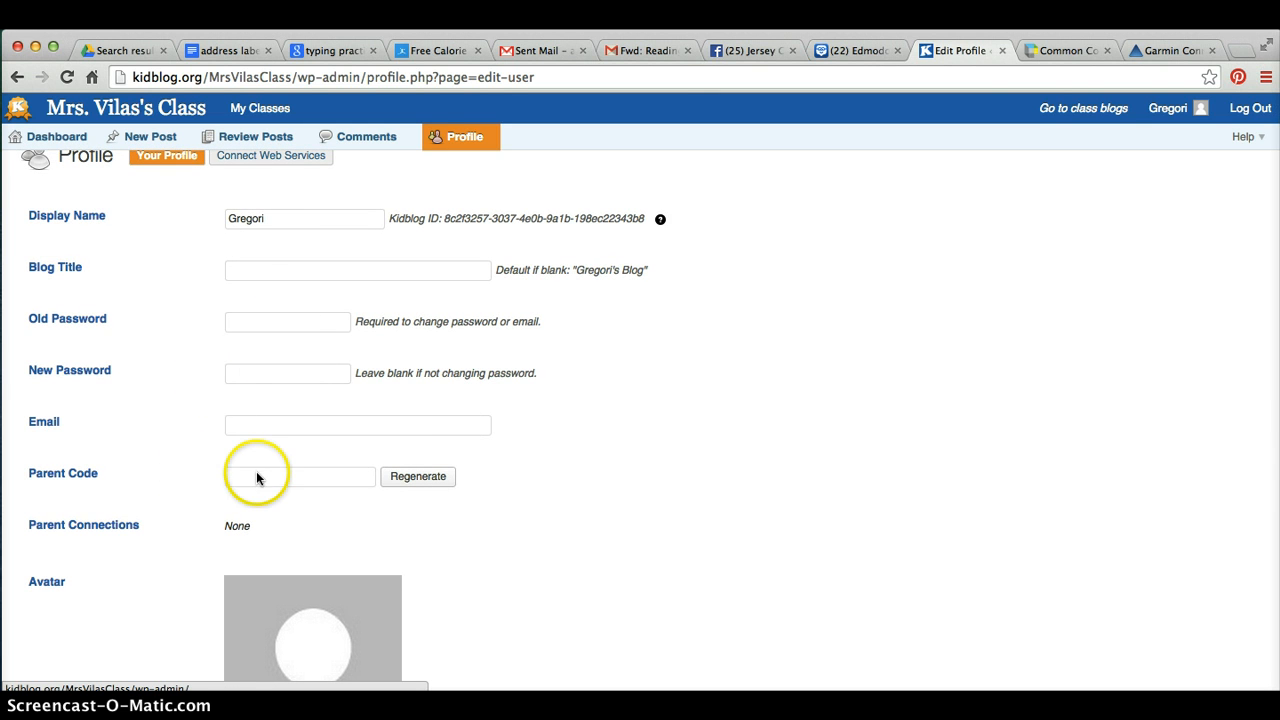
scroll(257, 475, down, 1)
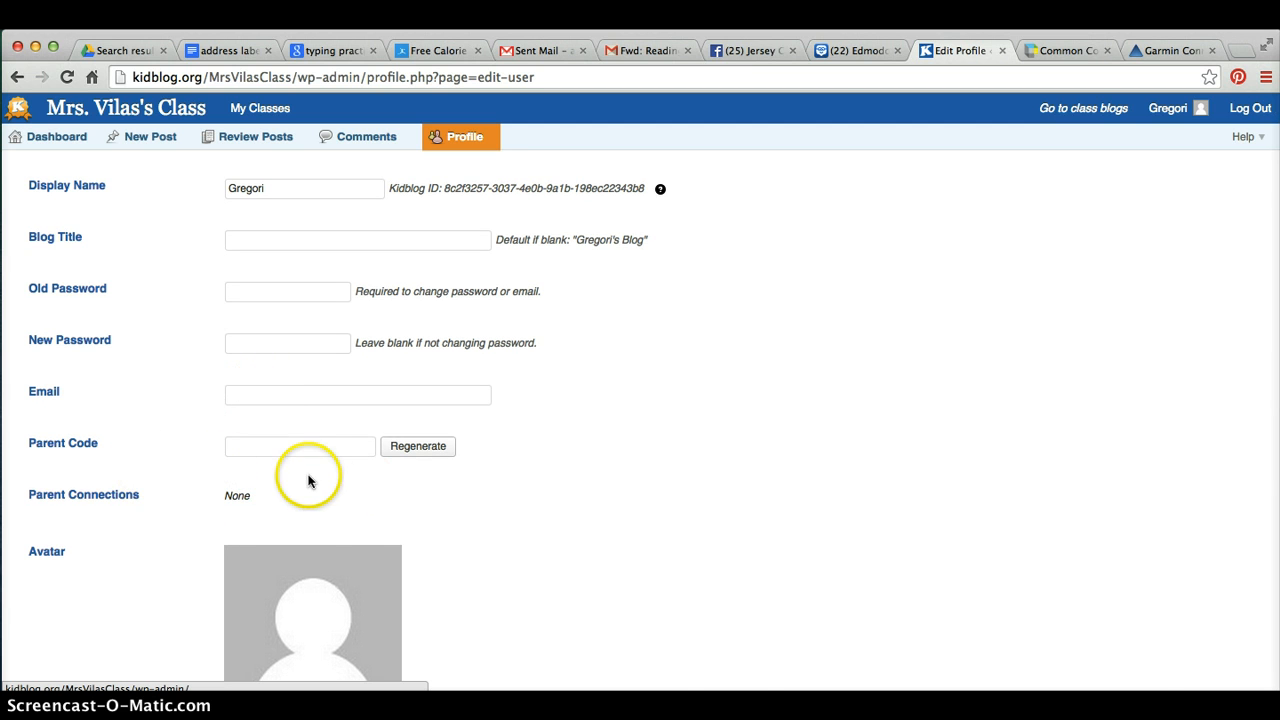
scroll(308, 481, down, 5)
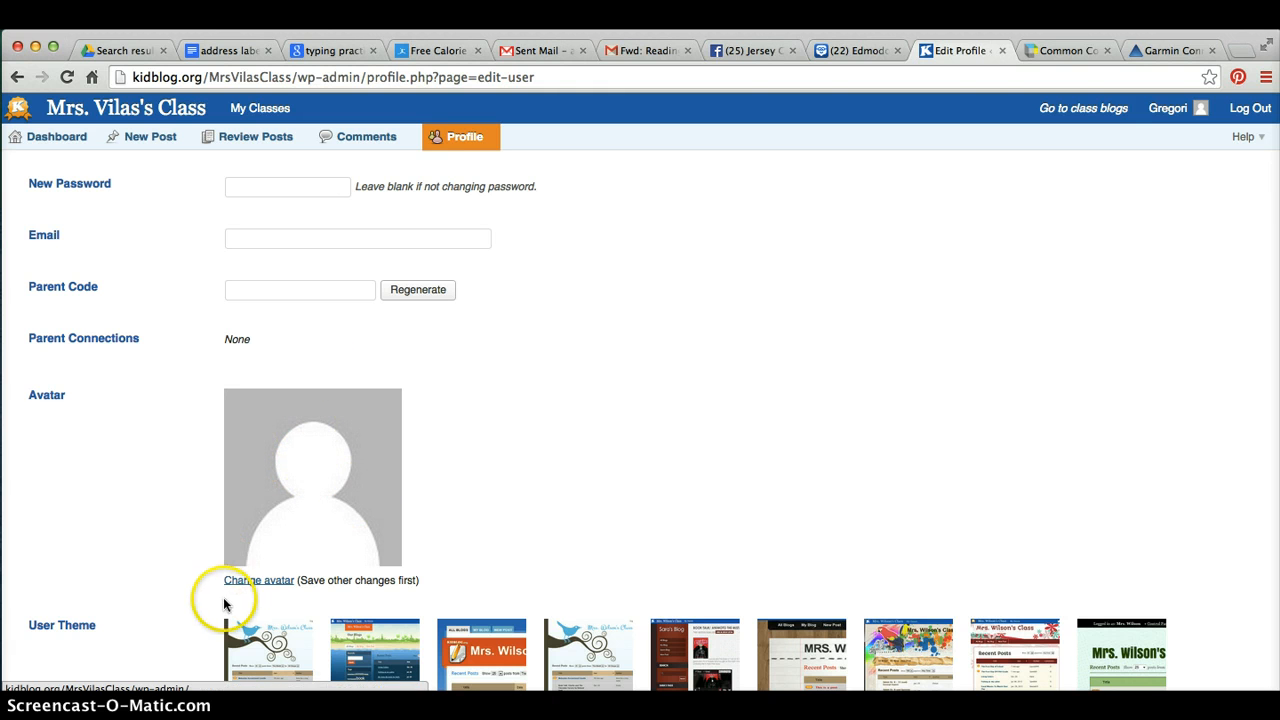
click(262, 582)
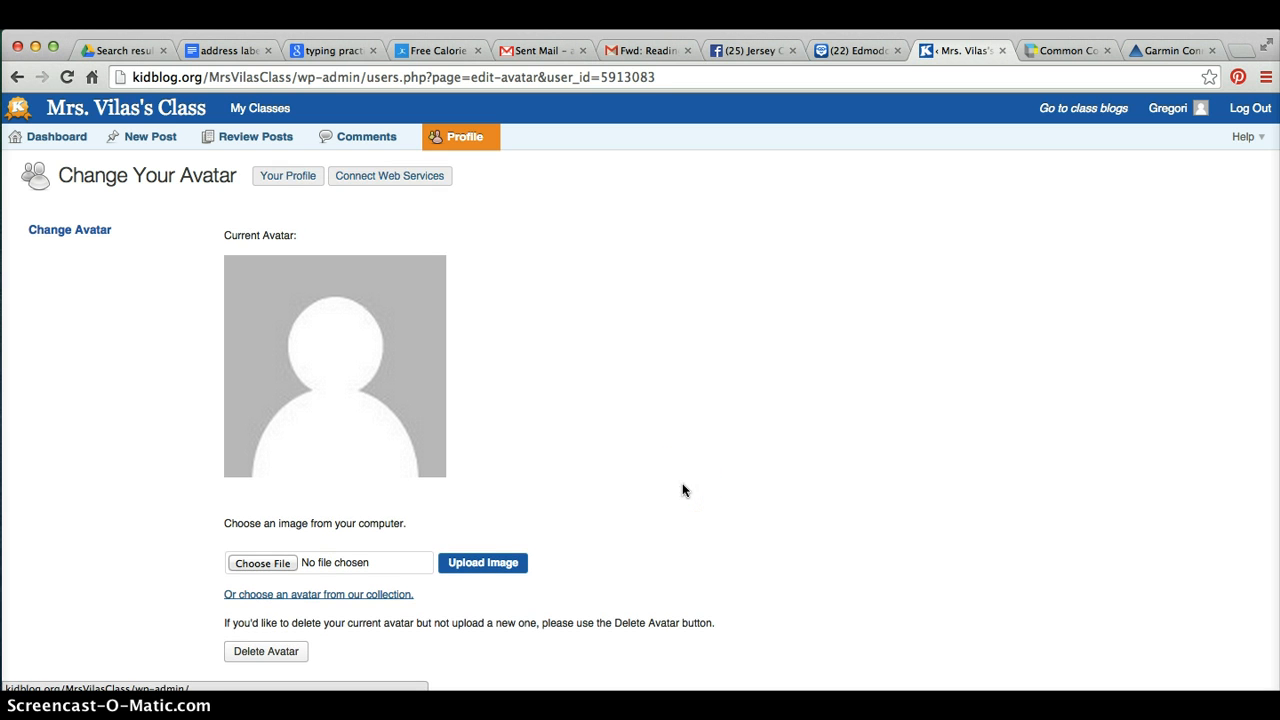
Choose the shark avatar from the built-in collection and save it
scroll(408, 566, down, 1)
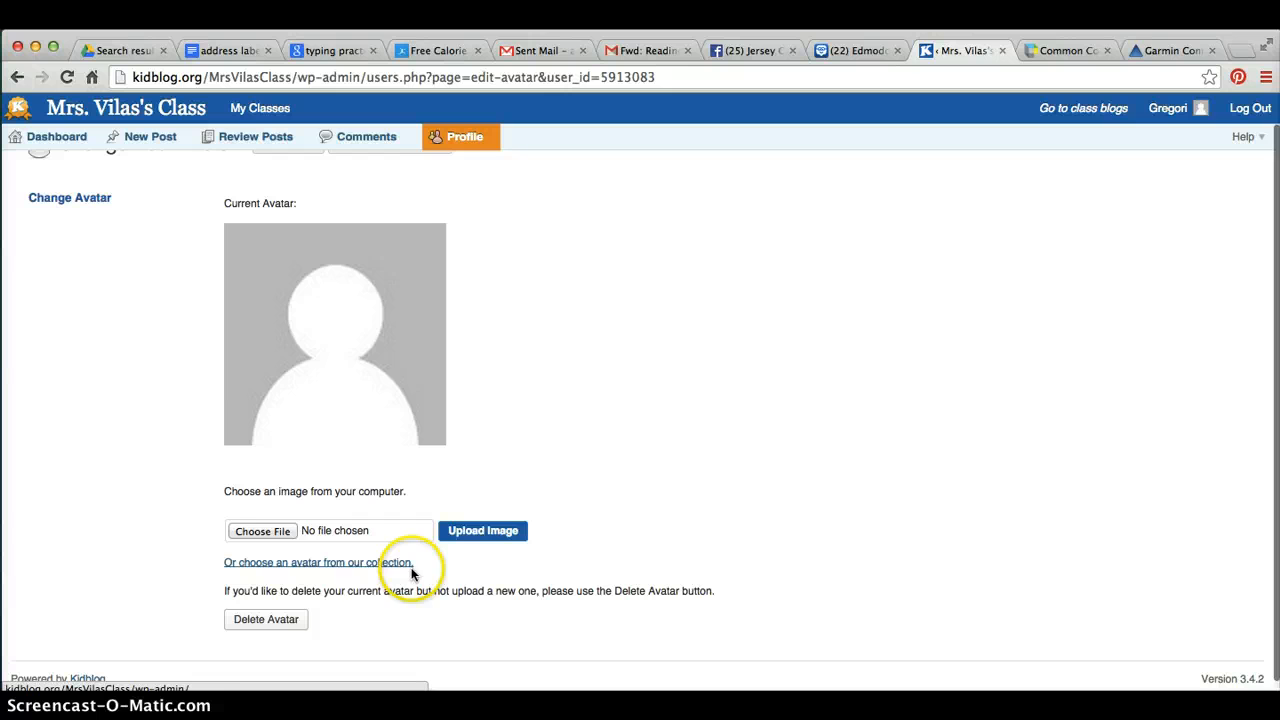
click(308, 566)
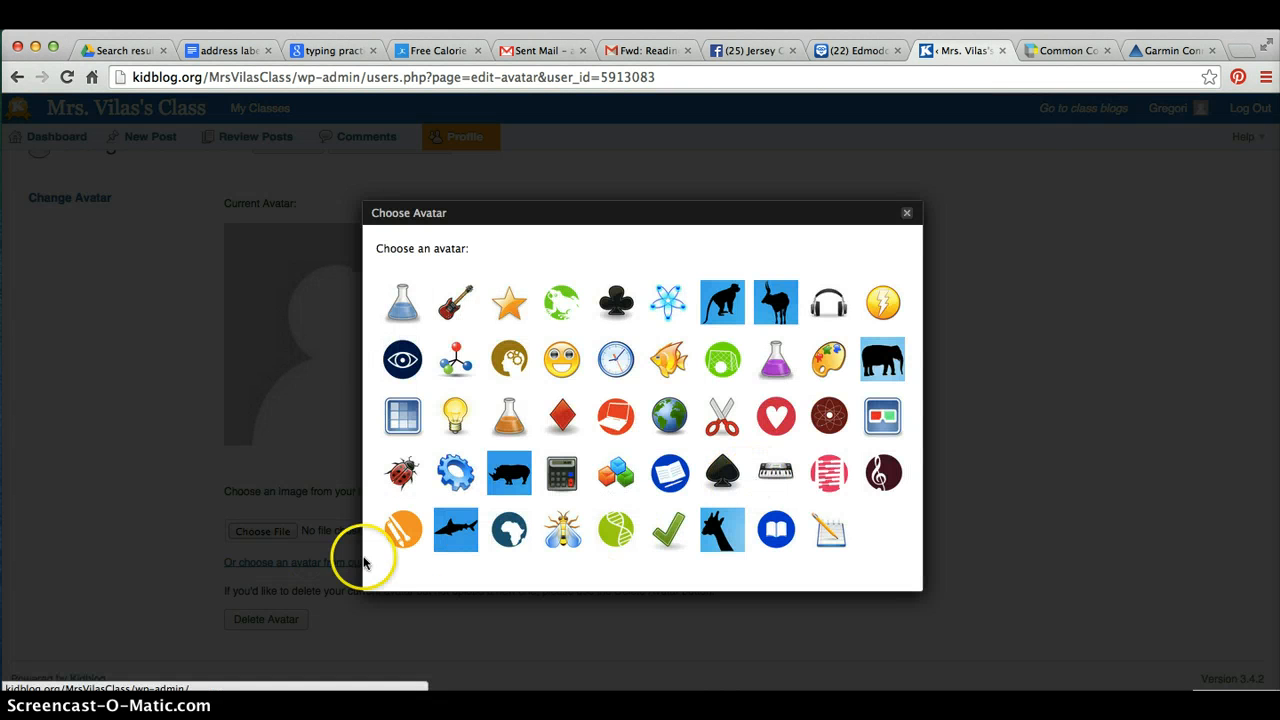
click(461, 537)
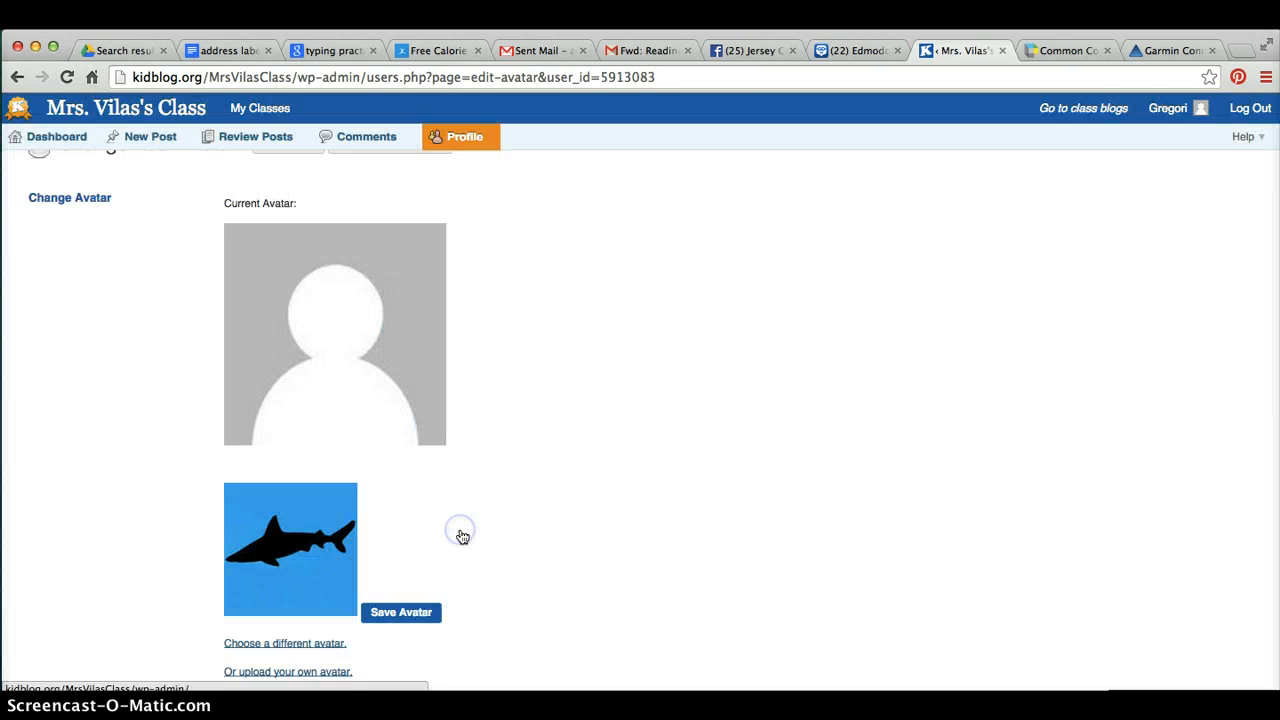
scroll(457, 534, down, 2)
click(397, 507)
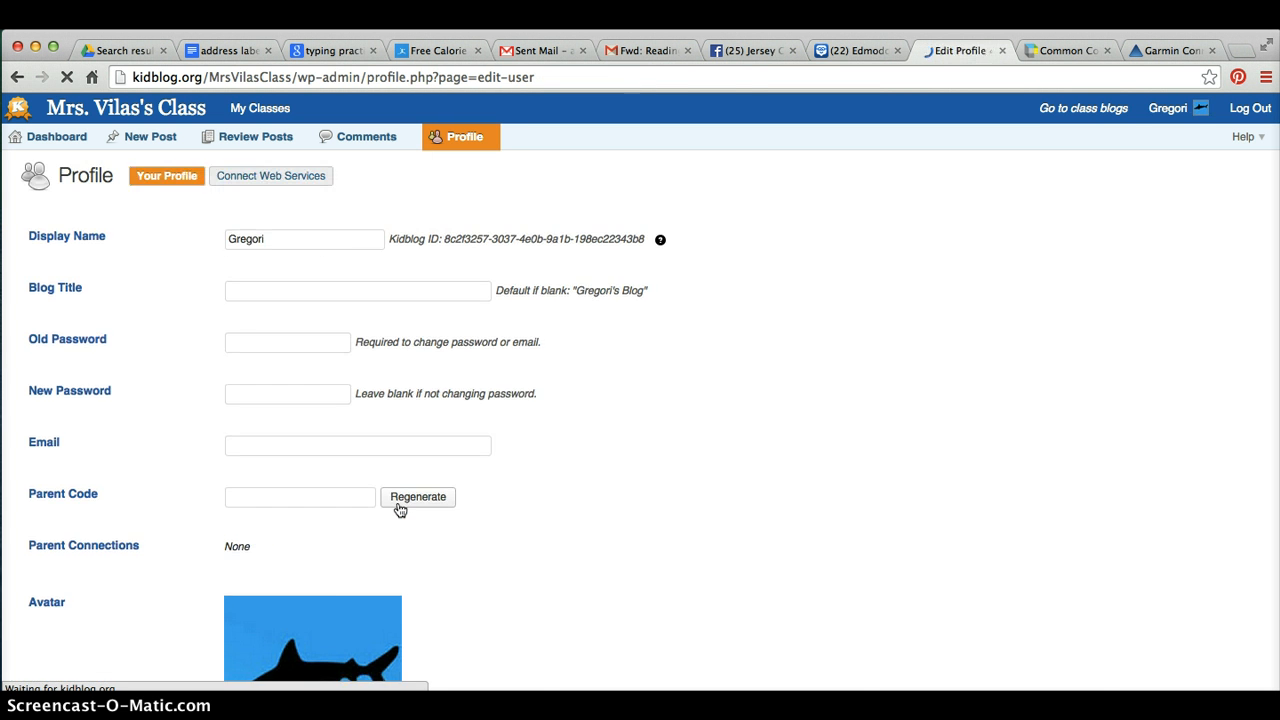
Try to update the profile with the current settings
scroll(398, 510, down, 10)
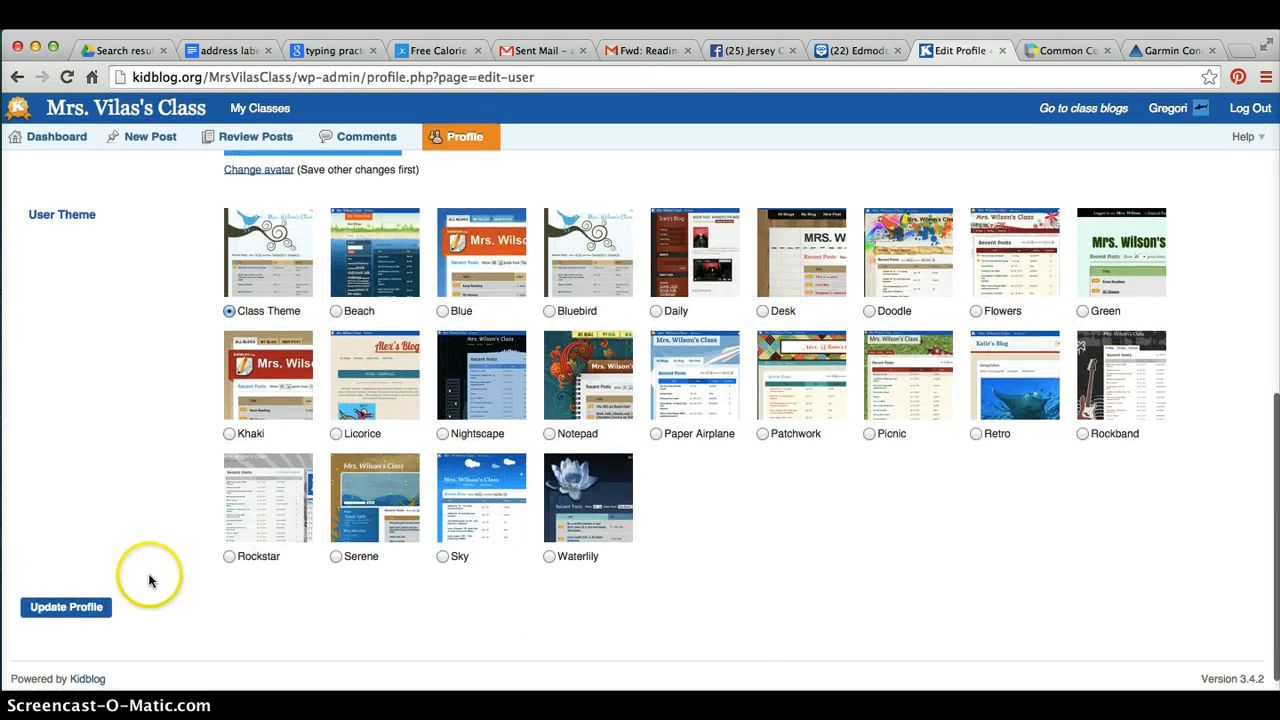
click(110, 602)
click(68, 610)
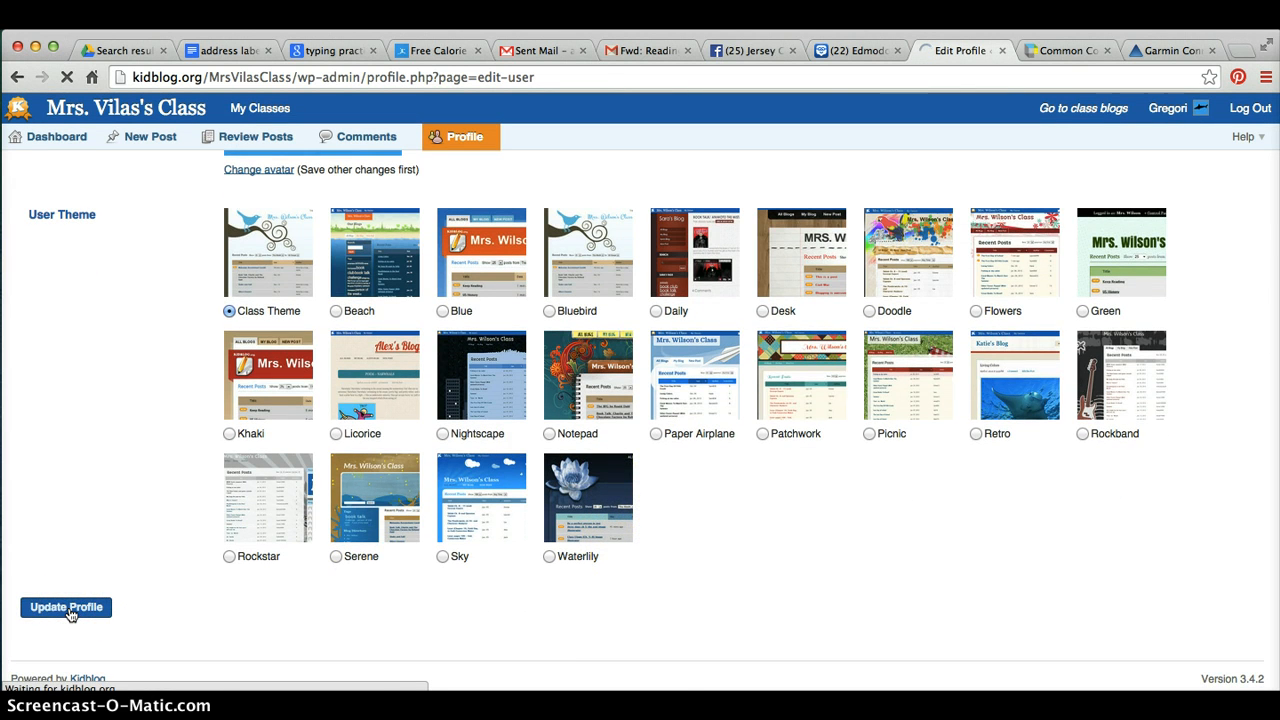
scroll(728, 491, down, 10)
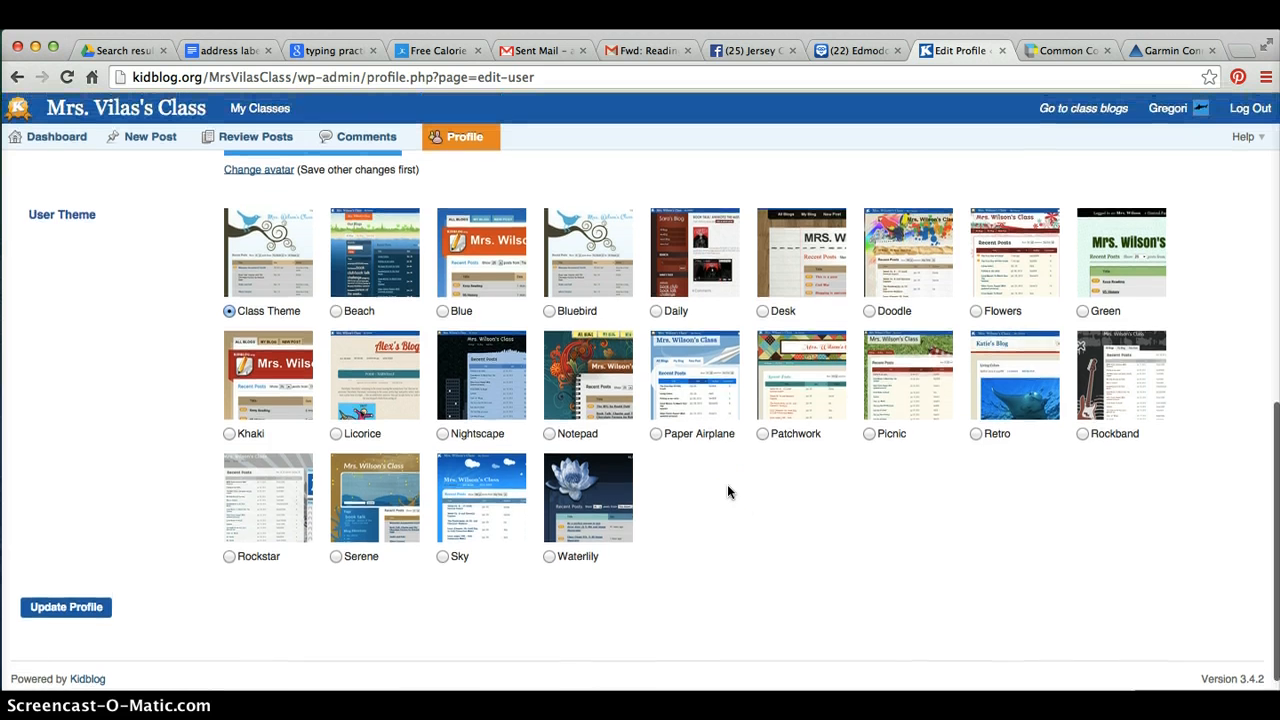
scroll(727, 484, up, 2)
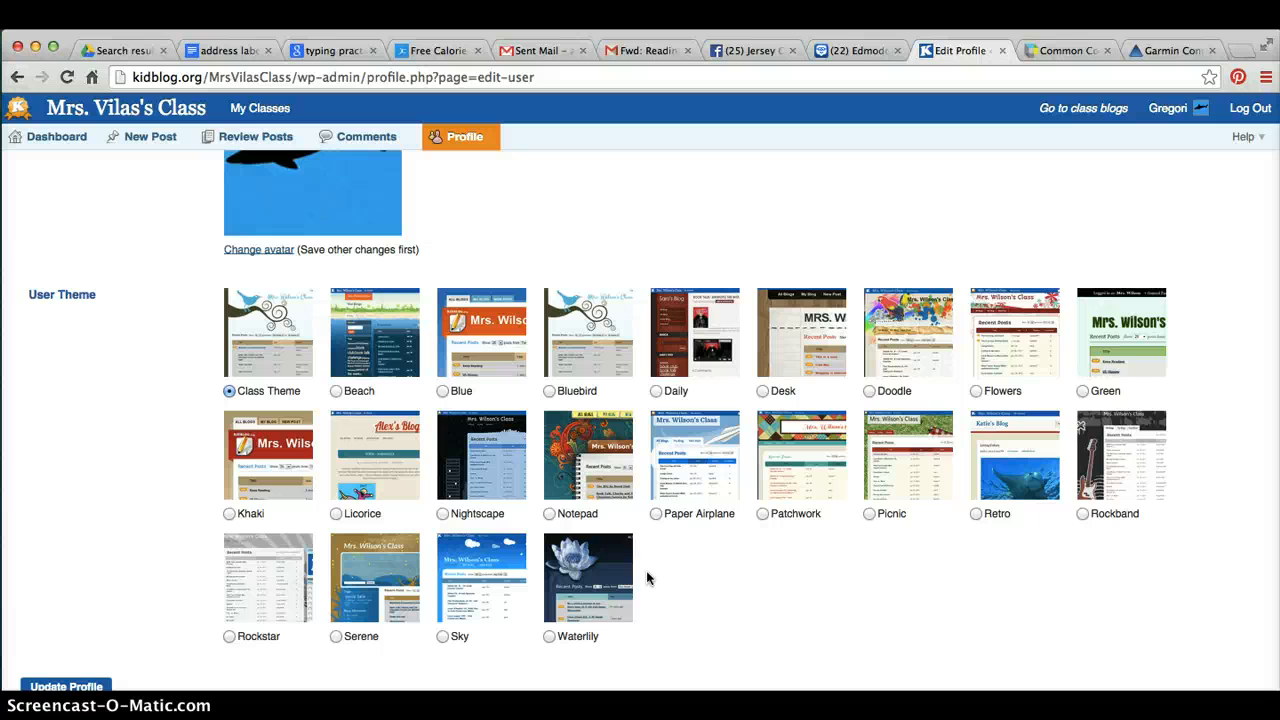
Select the Nightscape user theme and update the profile
click(703, 638)
click(480, 458)
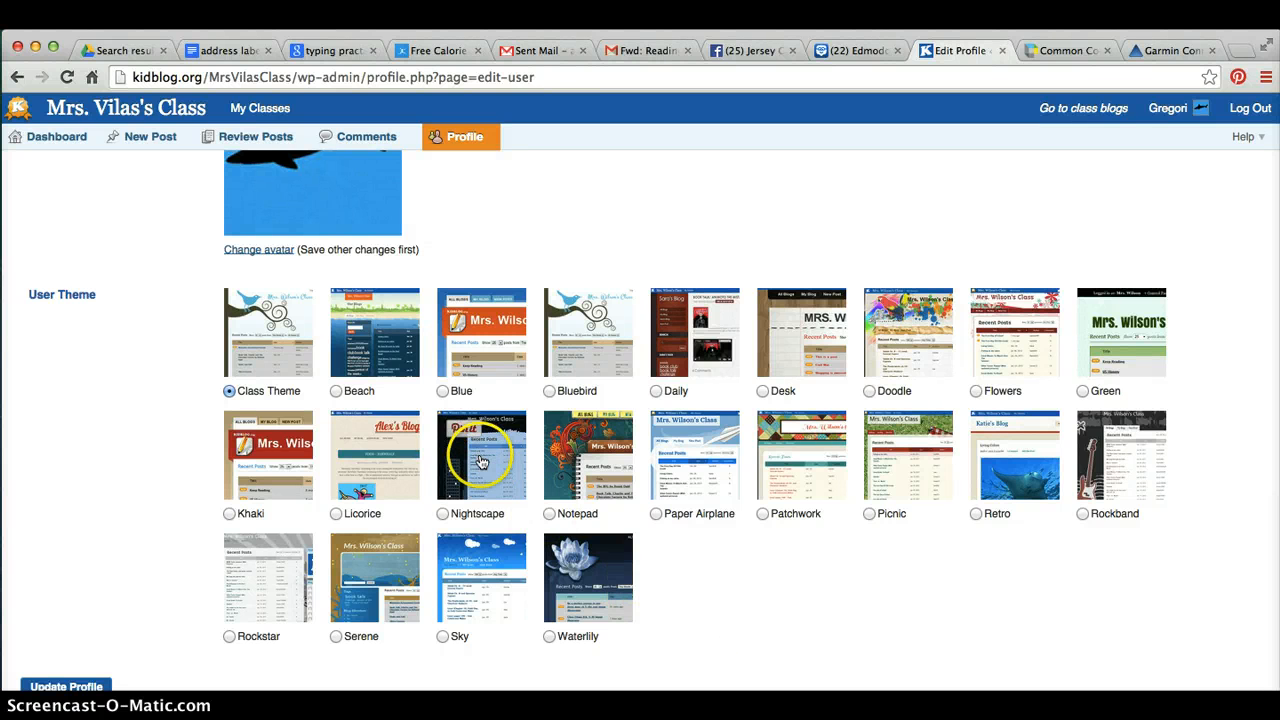
click(443, 516)
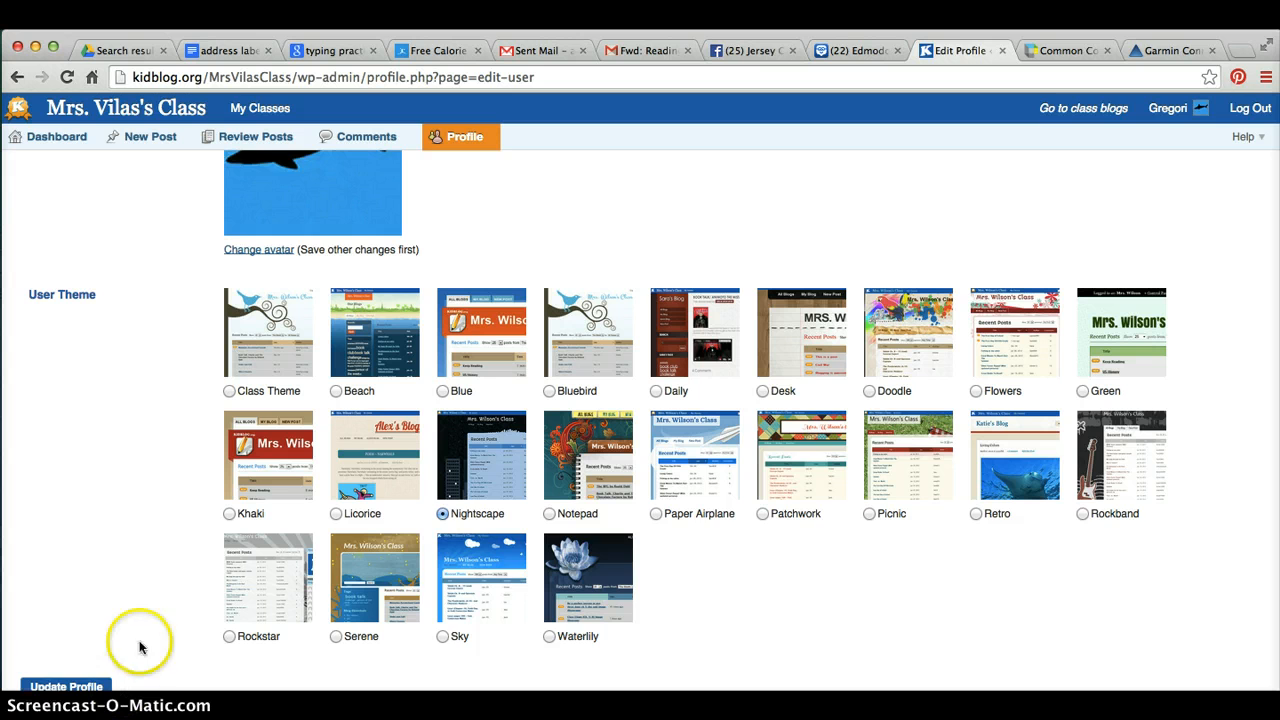
scroll(85, 520, down, 2)
click(63, 607)
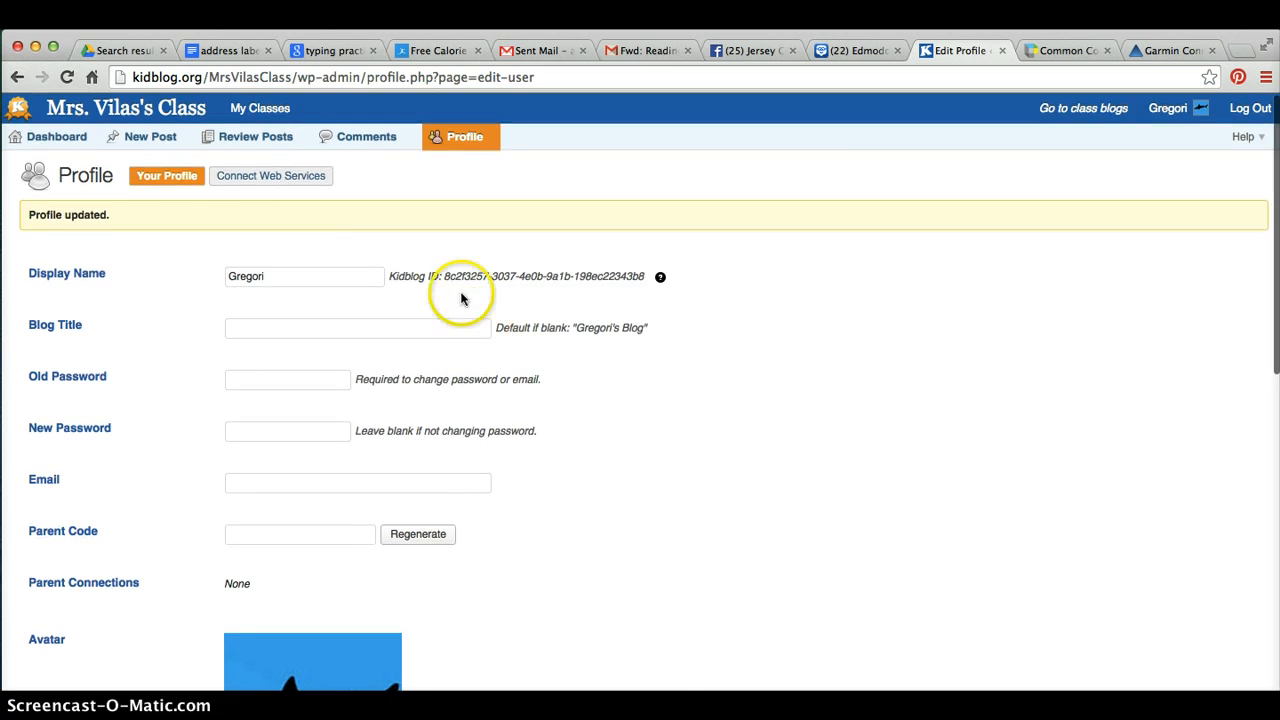
Go to the Dashboard and start a new blog post
scroll(719, 505, down, 10)
scroll(860, 392, up, 10)
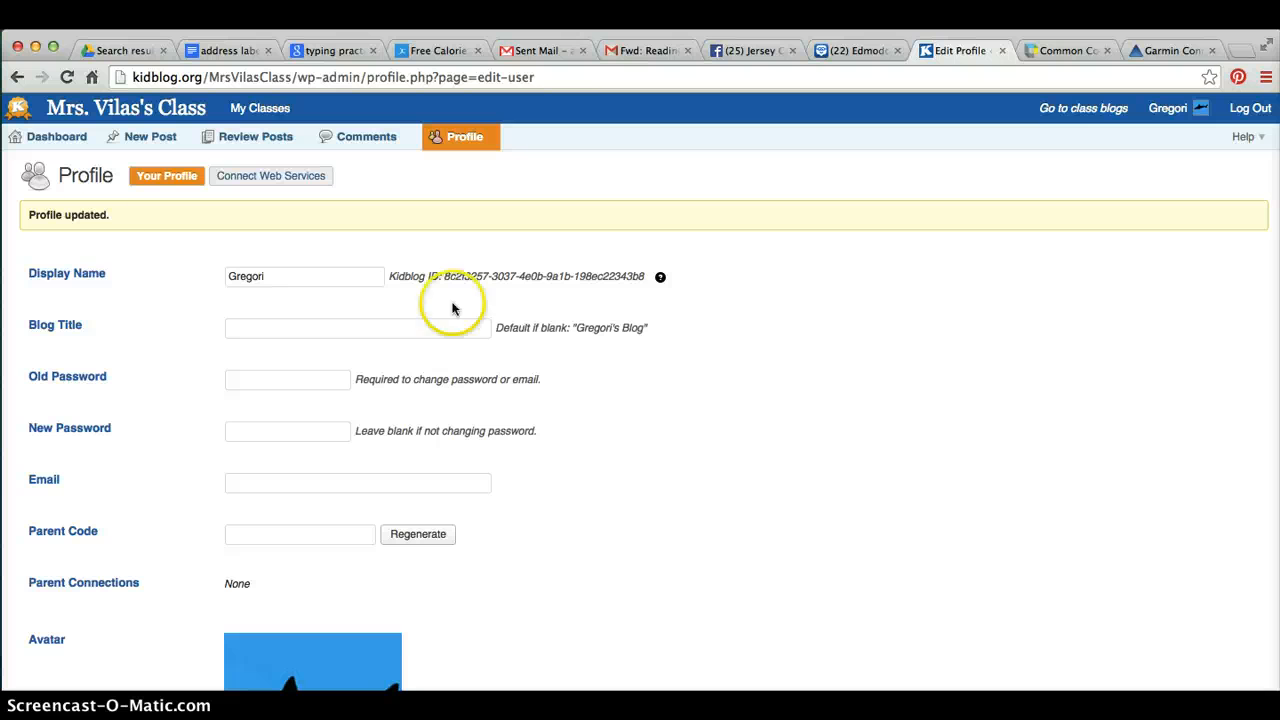
click(57, 140)
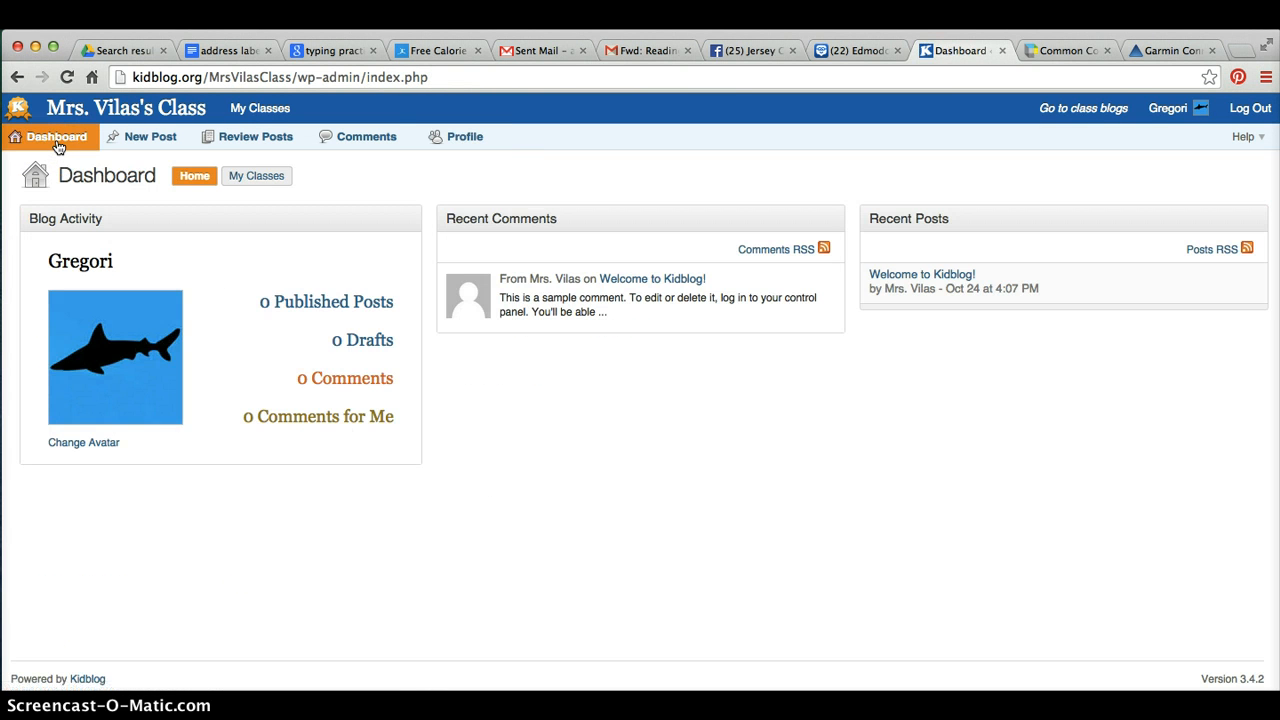
click(155, 143)
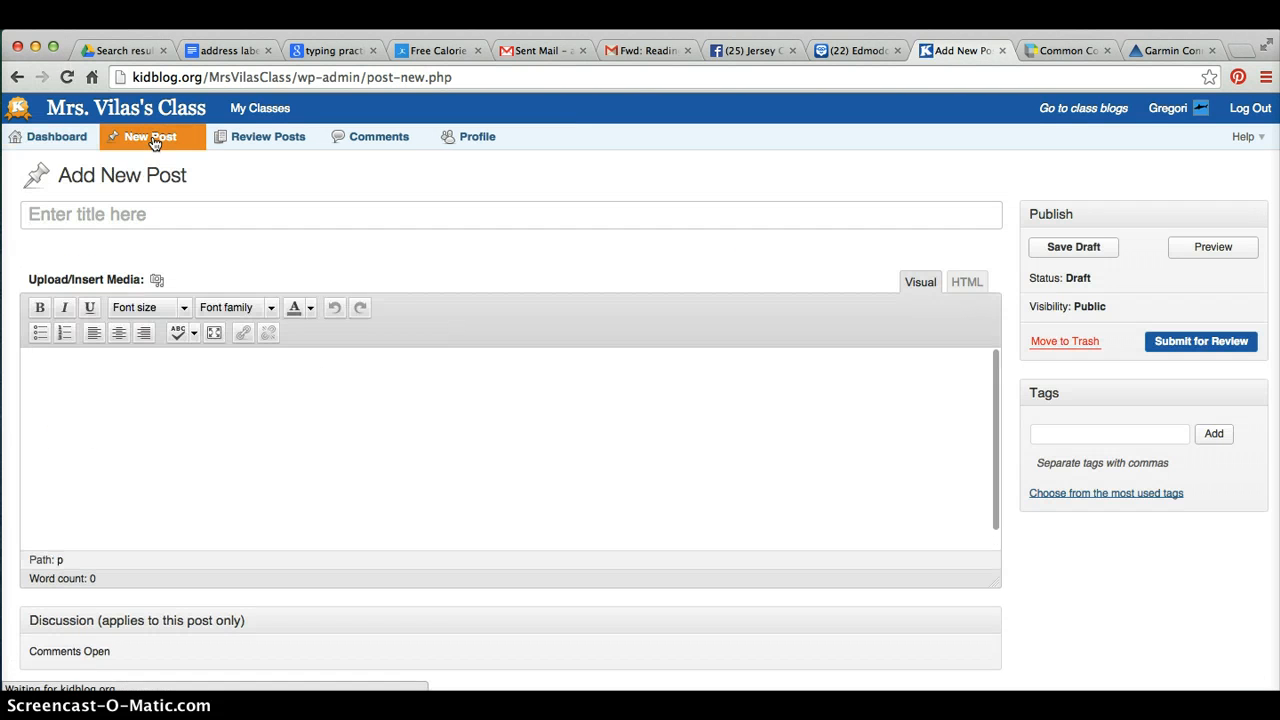
Title the new post 10 Things About Me
click(65, 218)
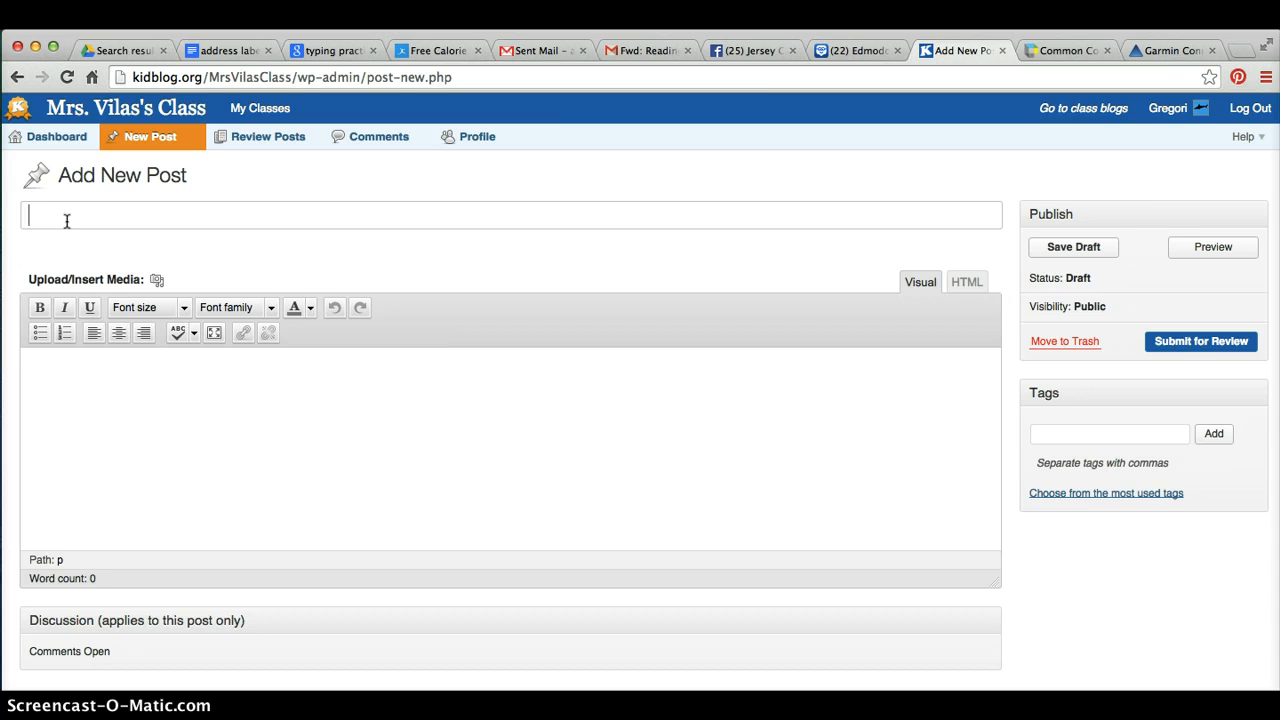
text(10 Things About Me)
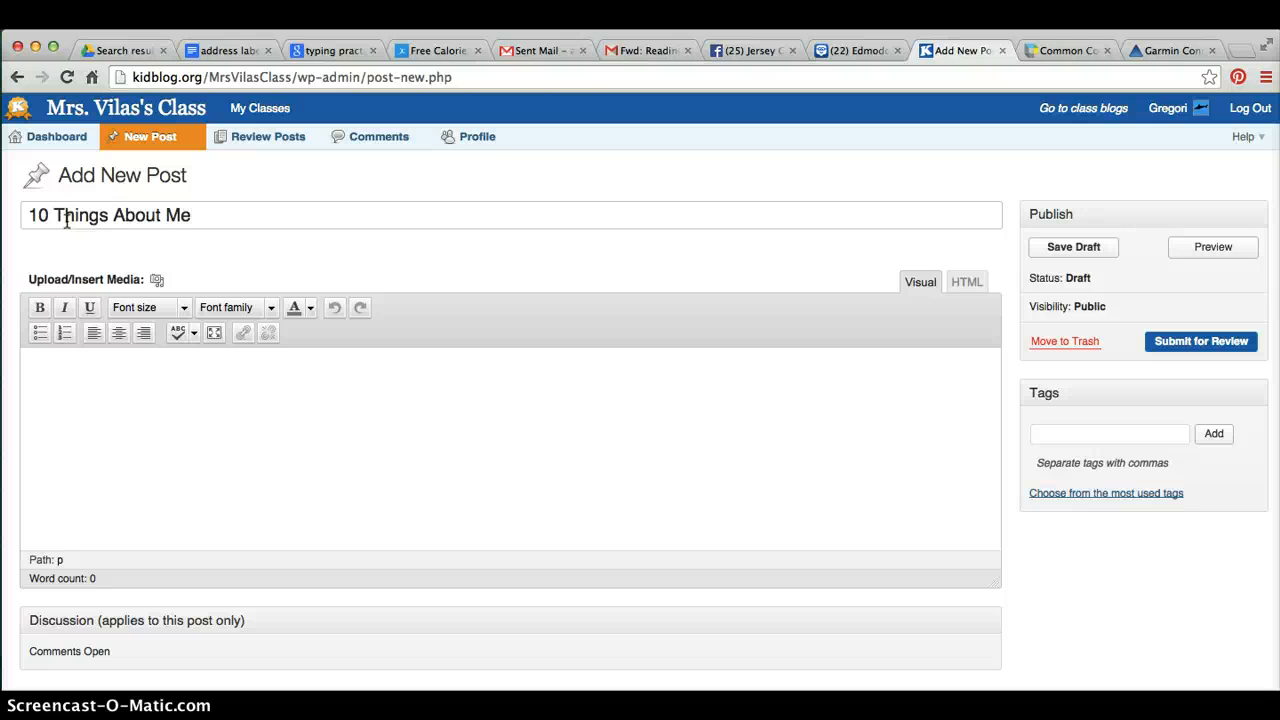
Enter 1. at the start of the post body and save the draft
click(54, 364)
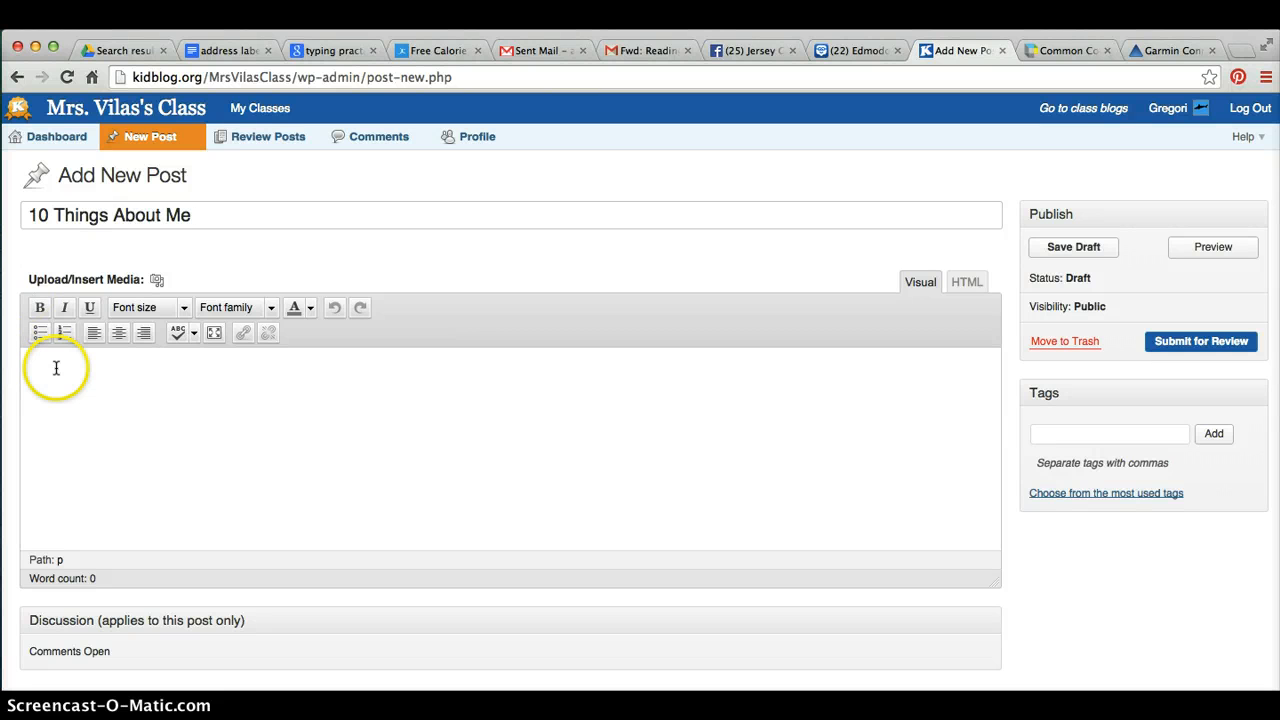
text(1.)
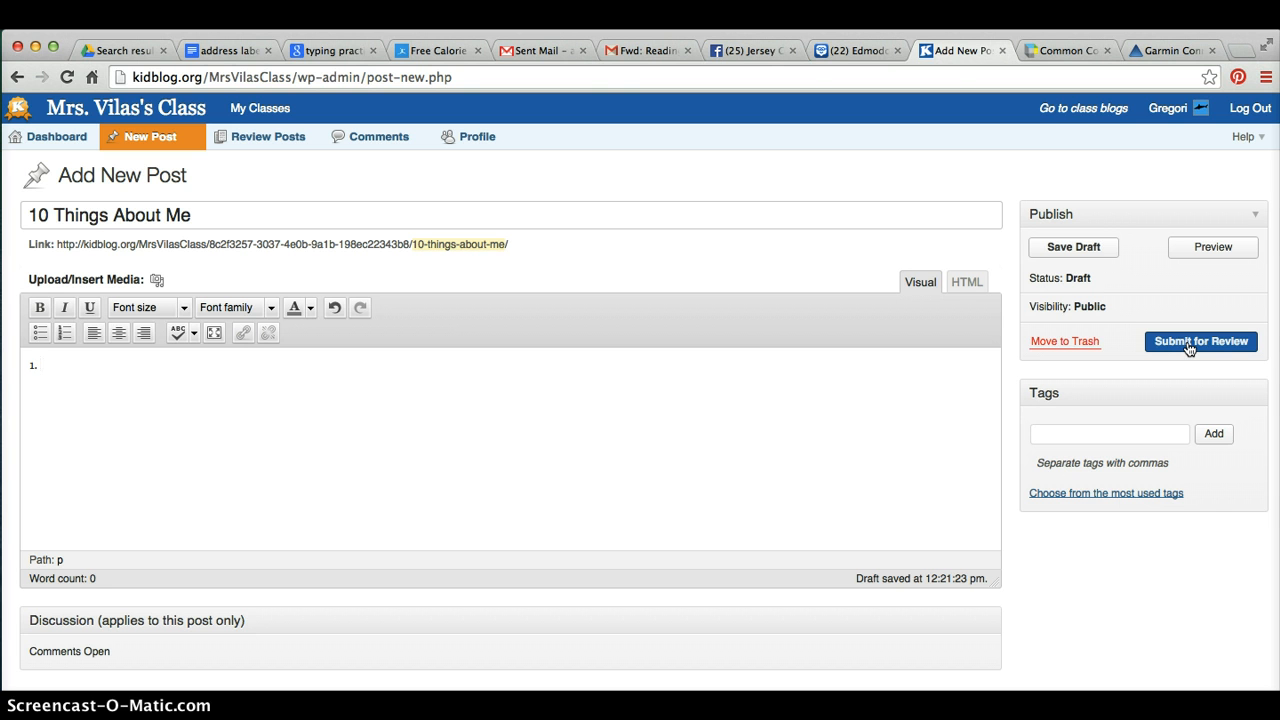
click(1071, 254)
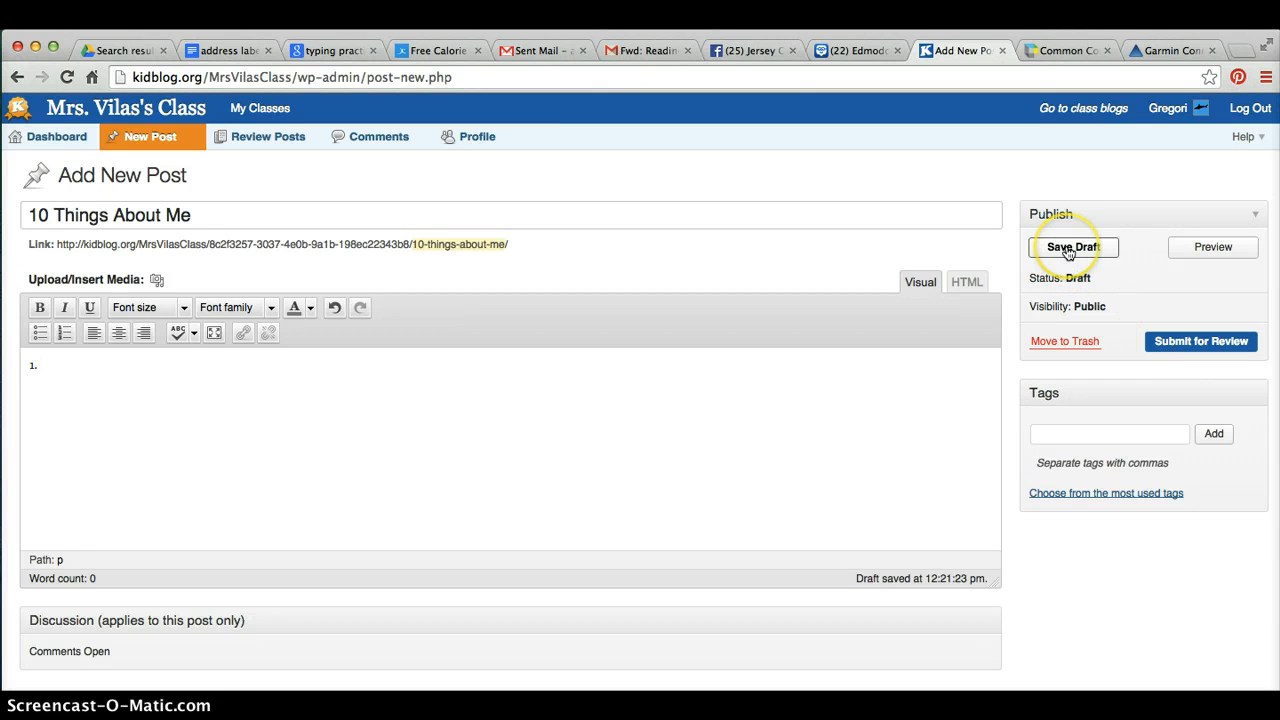
click(1082, 248)
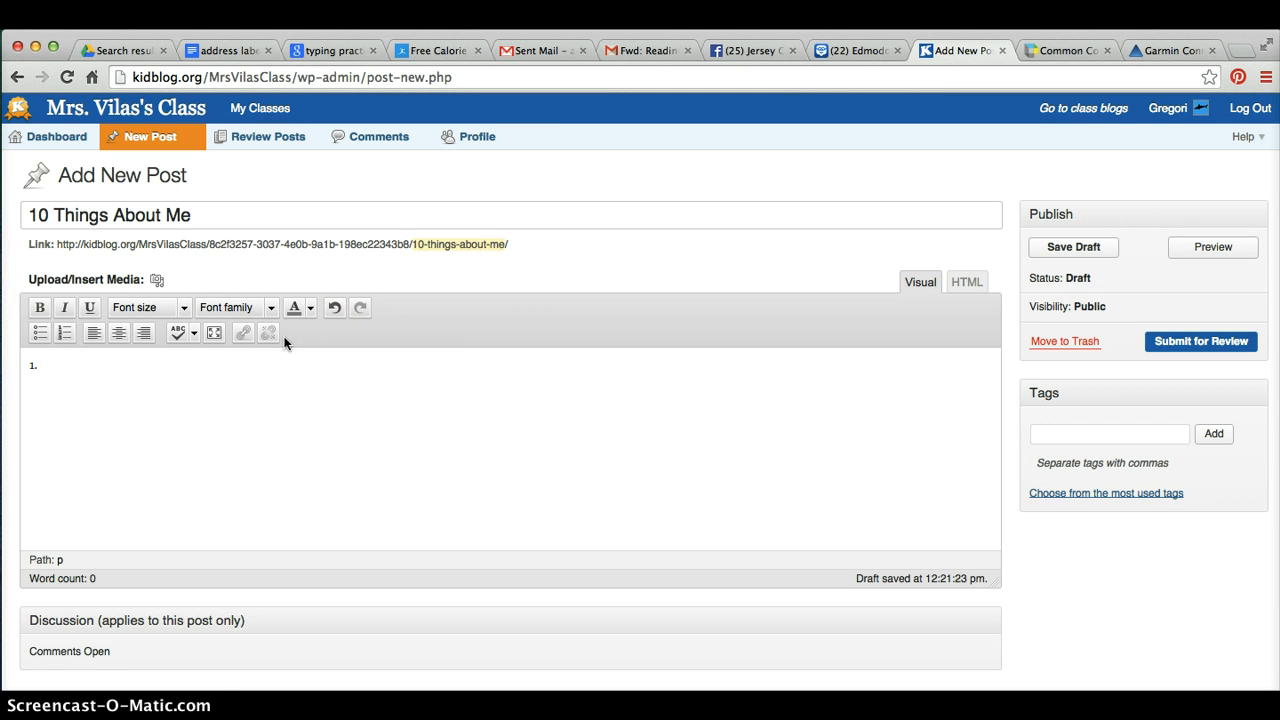
Replace it with a numbered list whose first item reads My favorite food is pizza
key(BackSpace)
click(64, 333)
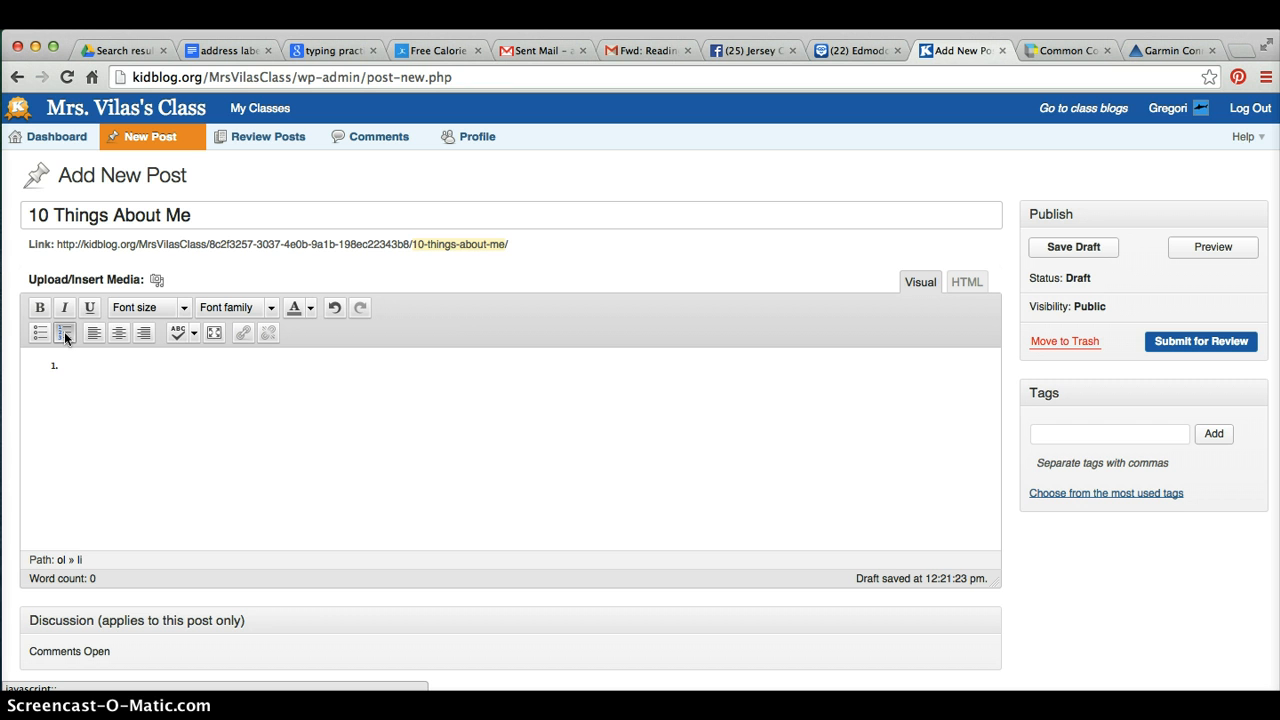
text(My favorite food is pizza.)
key(Return)
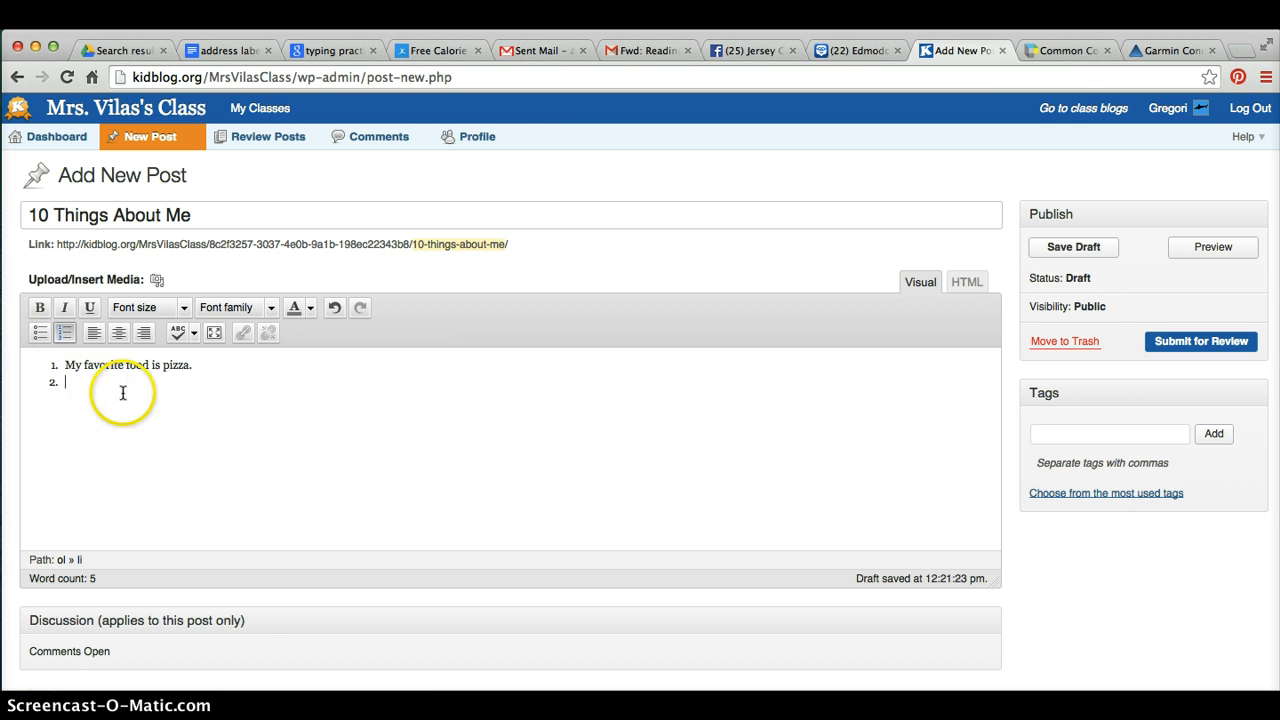
Select the first list item and set its font to Comic Sans MS
click(48, 374)
drag(48, 374, 42, 363)
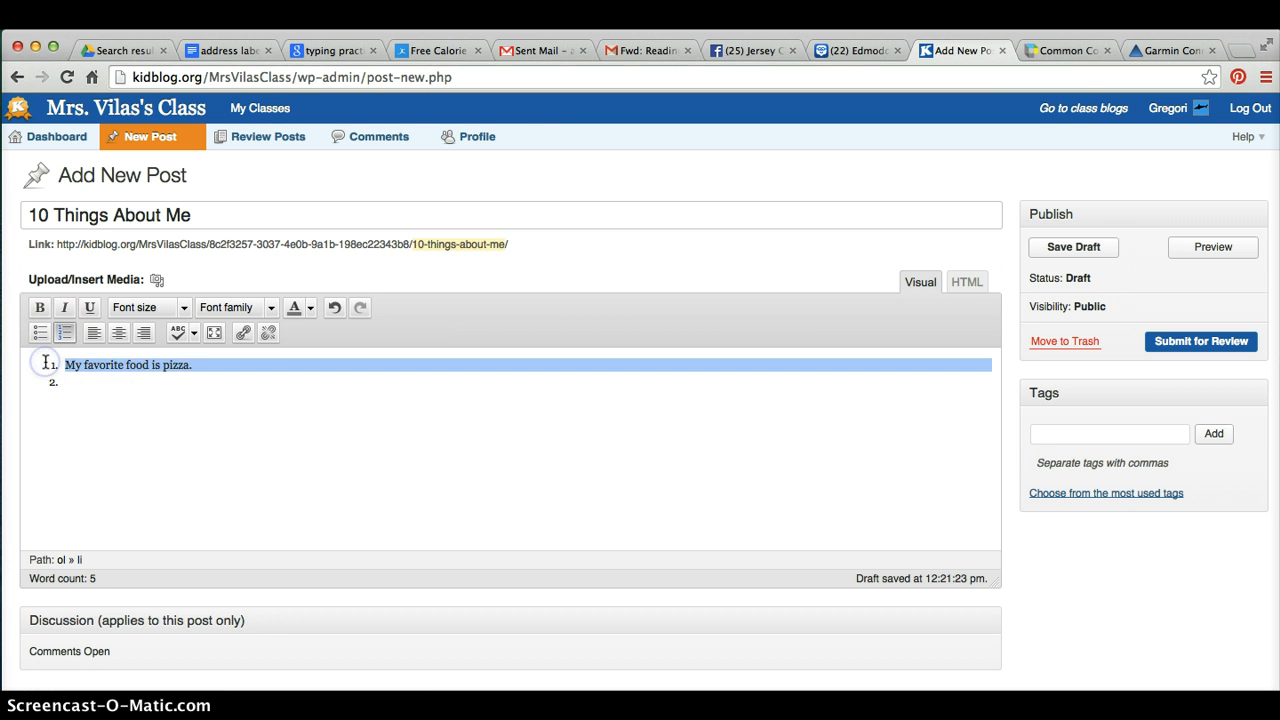
click(271, 307)
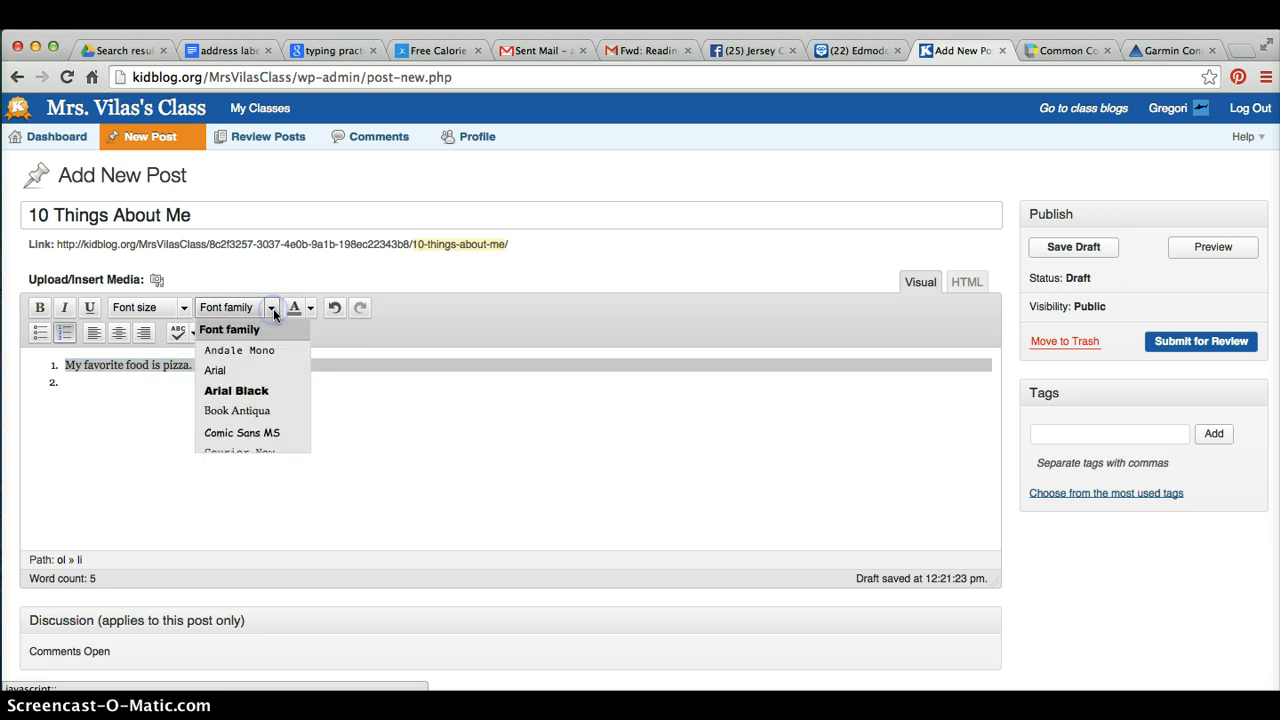
click(265, 433)
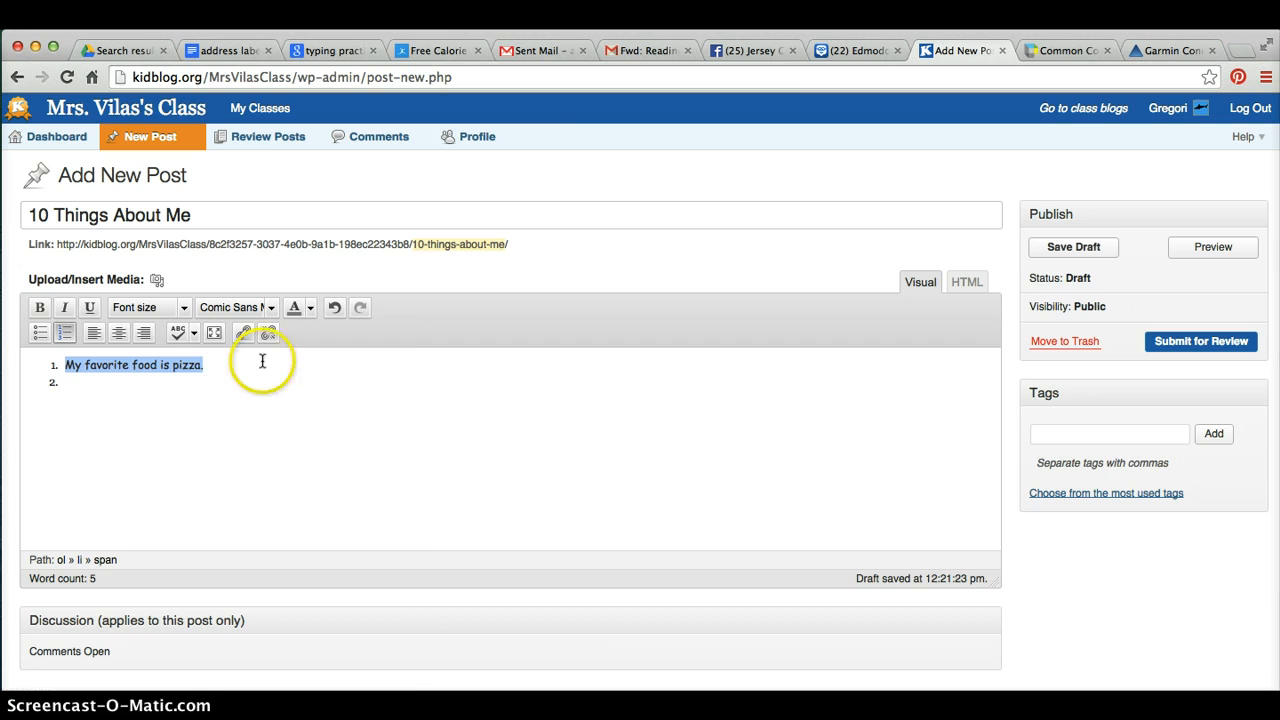
Set the selected item's font size to 6 (24pt)
click(311, 309)
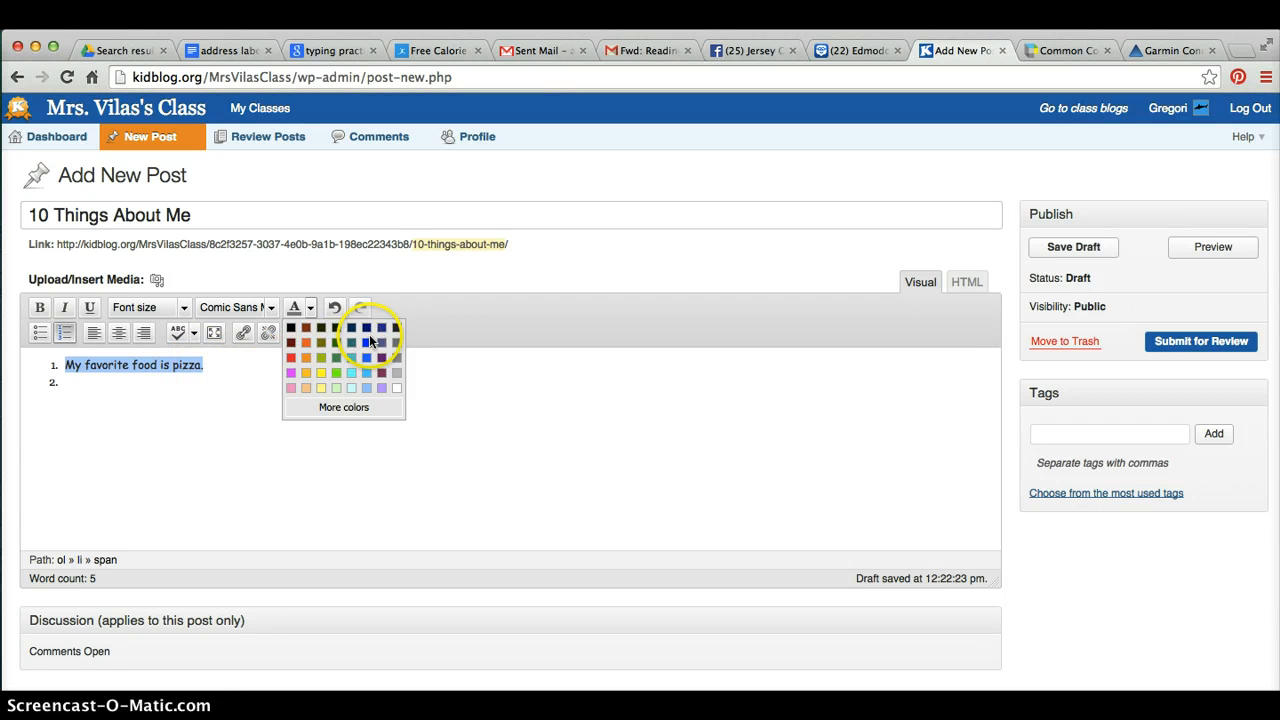
click(176, 307)
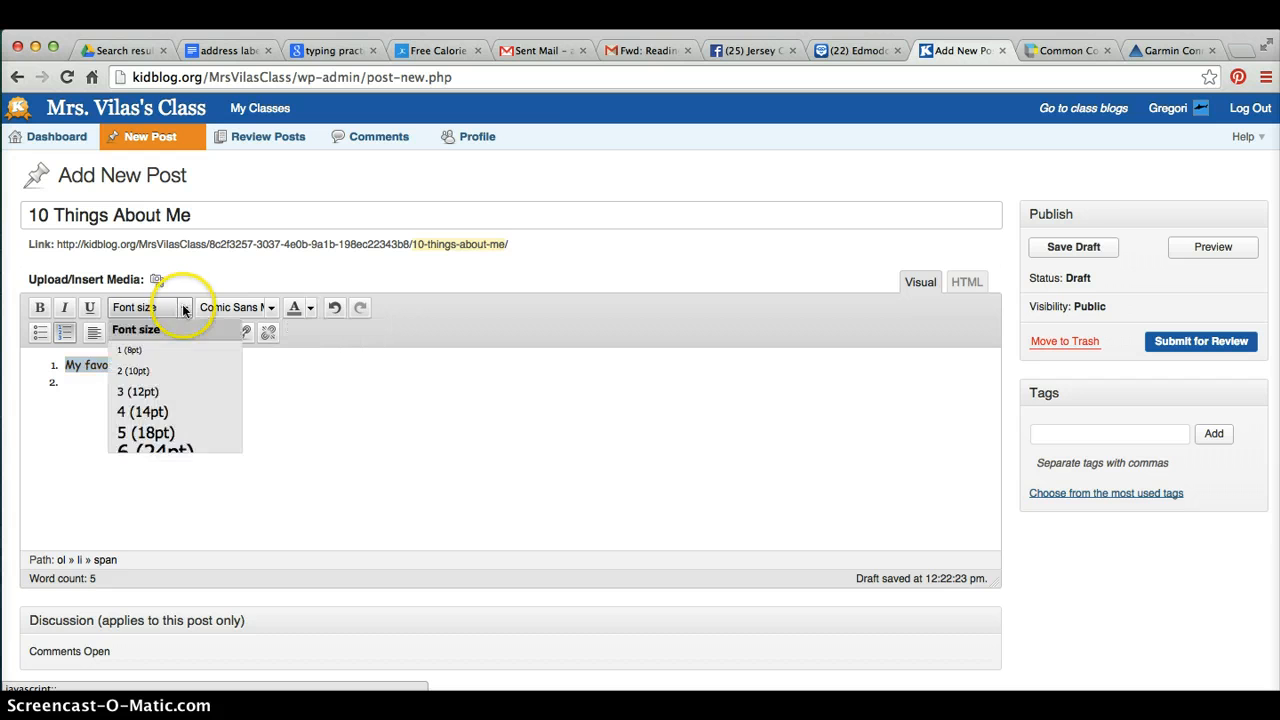
click(152, 450)
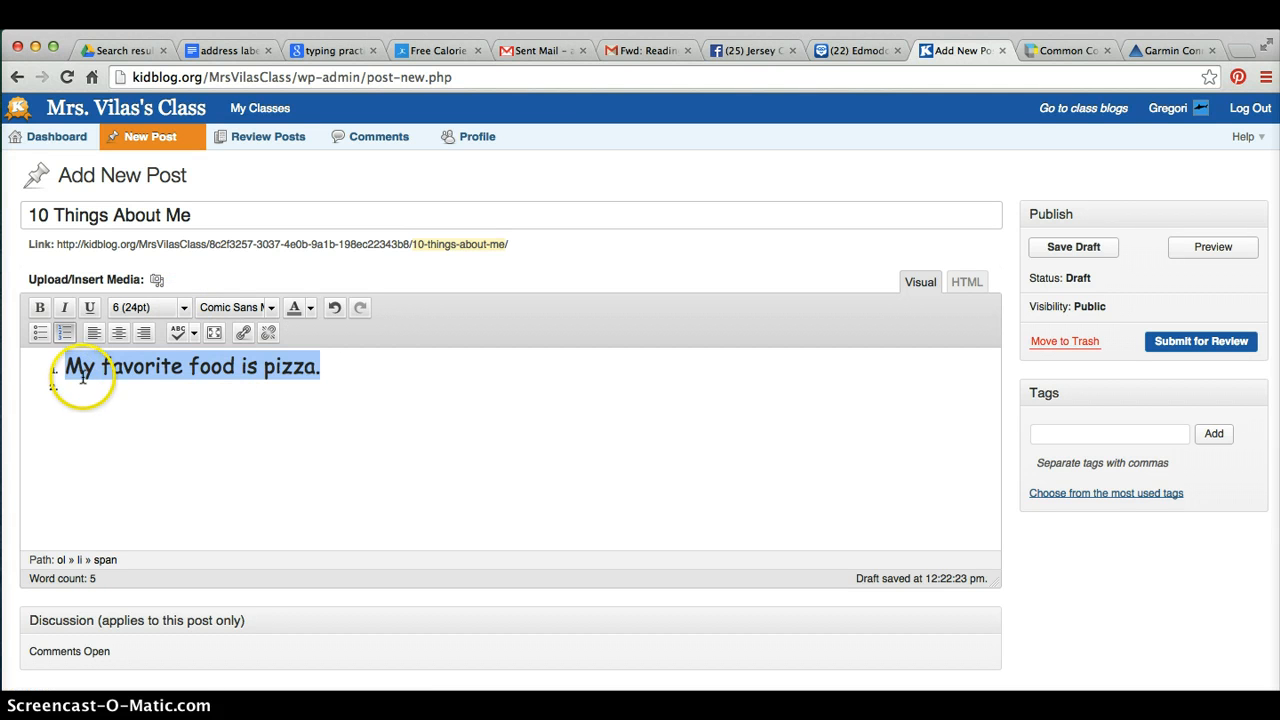
Add an empty second item to the numbered list below the first
click(323, 368)
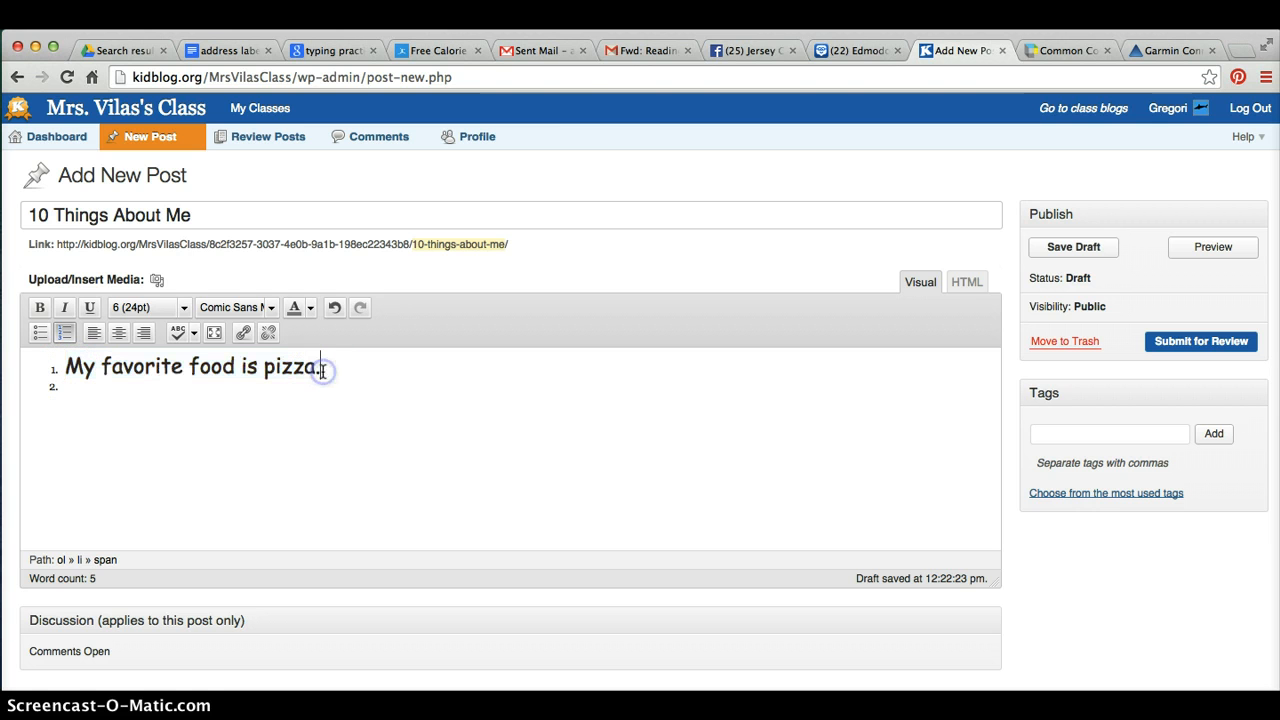
key(Return)
click(114, 405)
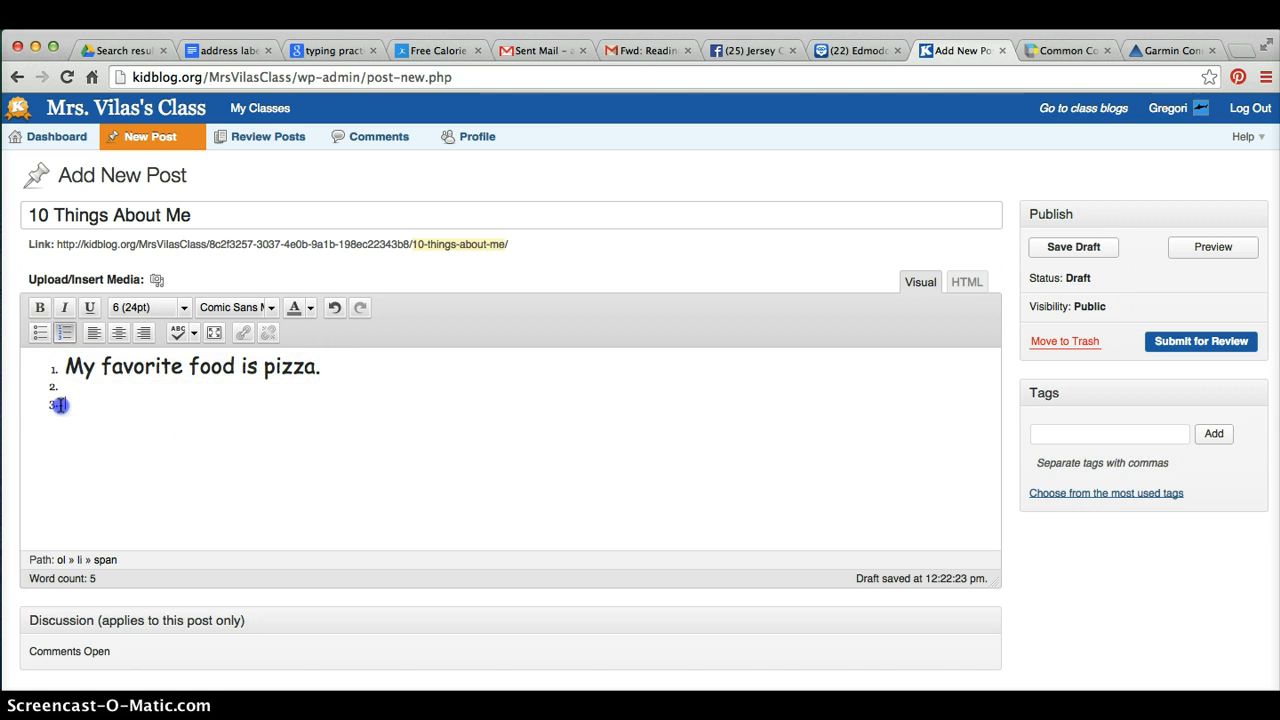
key(BackSpace)
key(BackSpace)
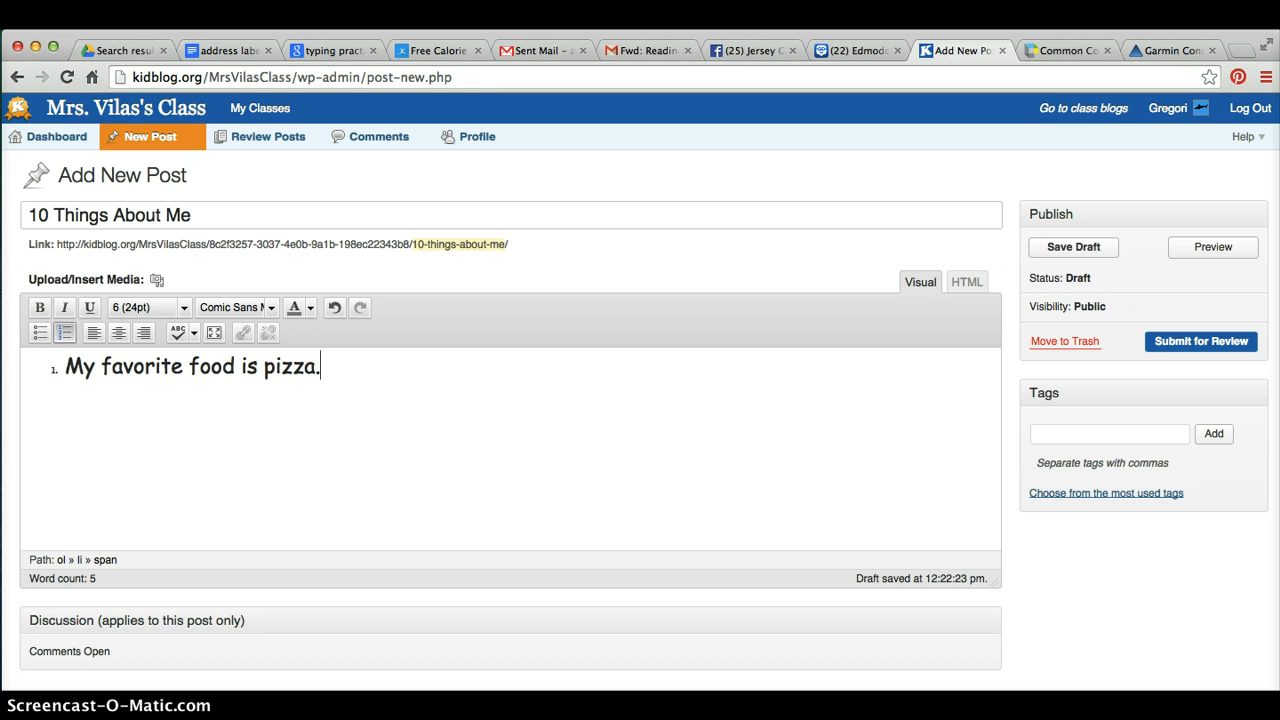
click(64, 367)
click(62, 334)
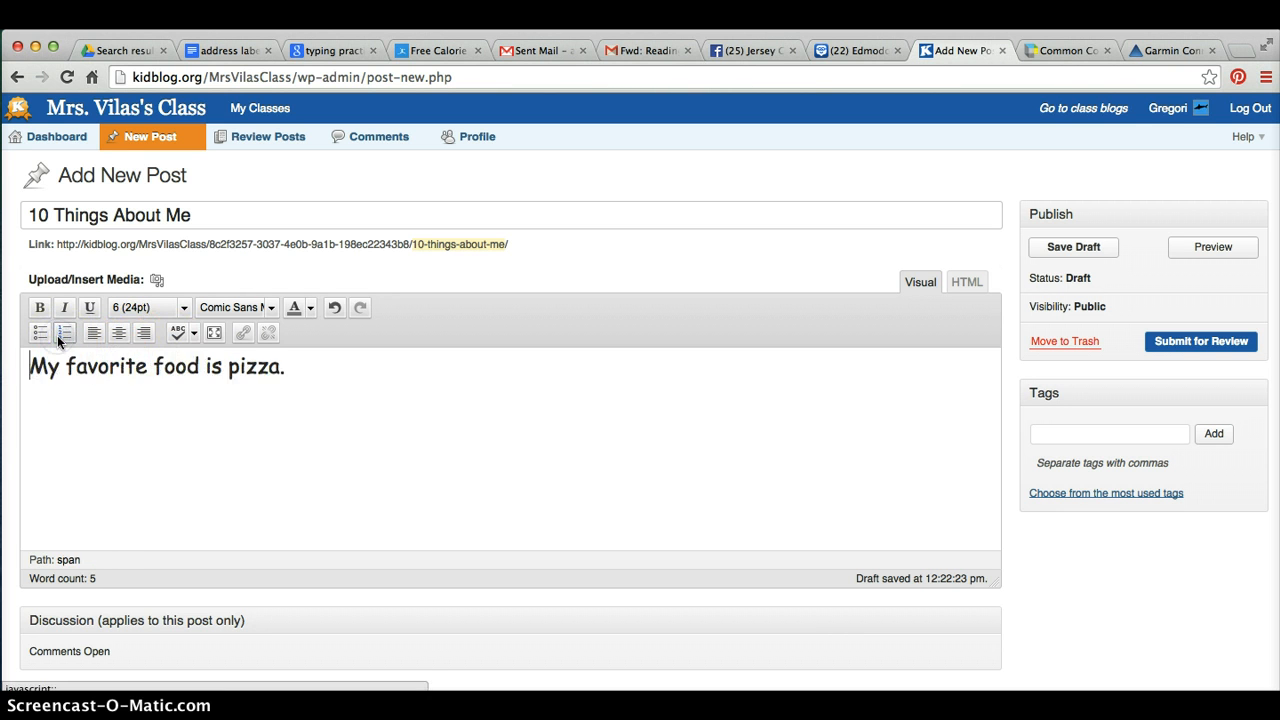
click(62, 334)
click(348, 371)
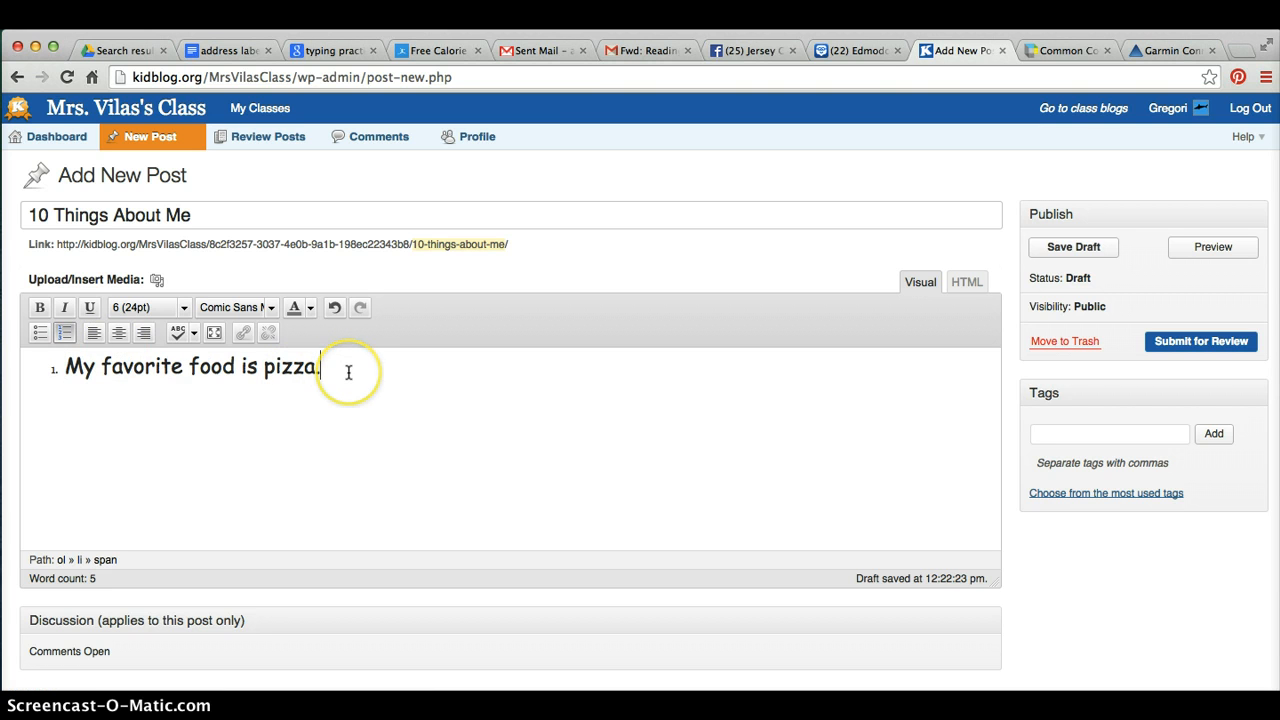
key(Return)
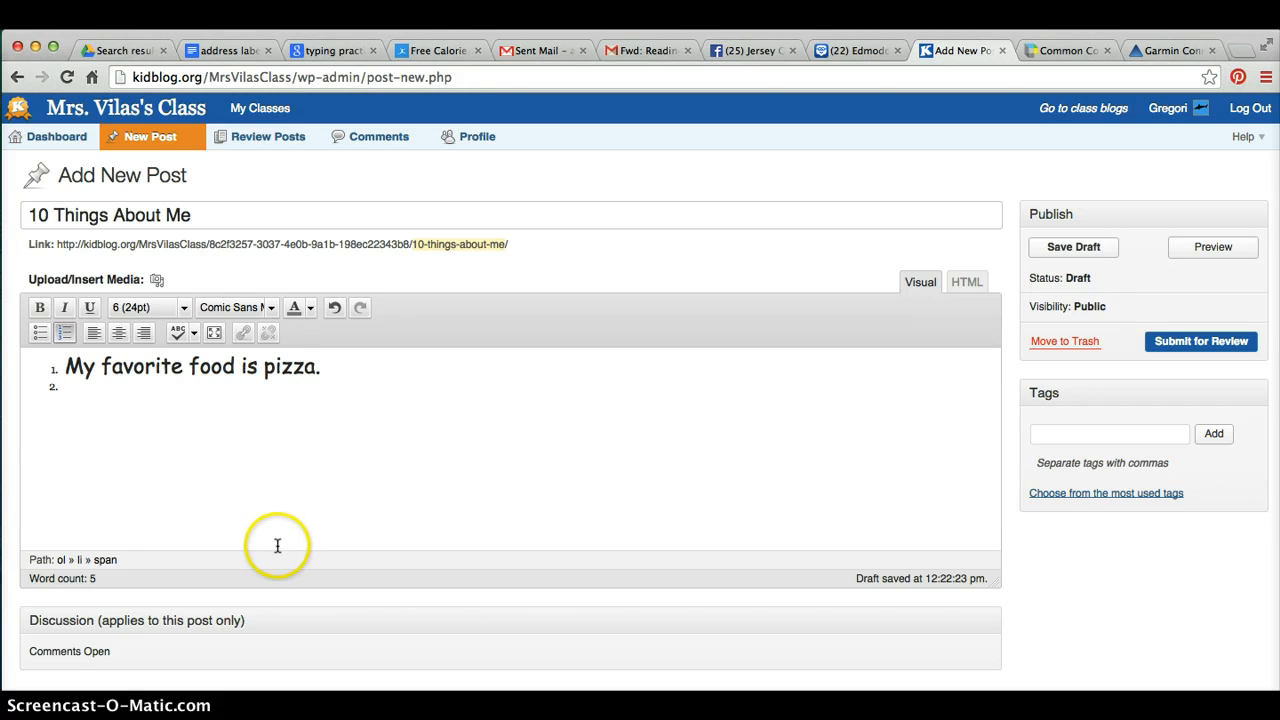
Submit the post for review
scroll(429, 509, down, 2)
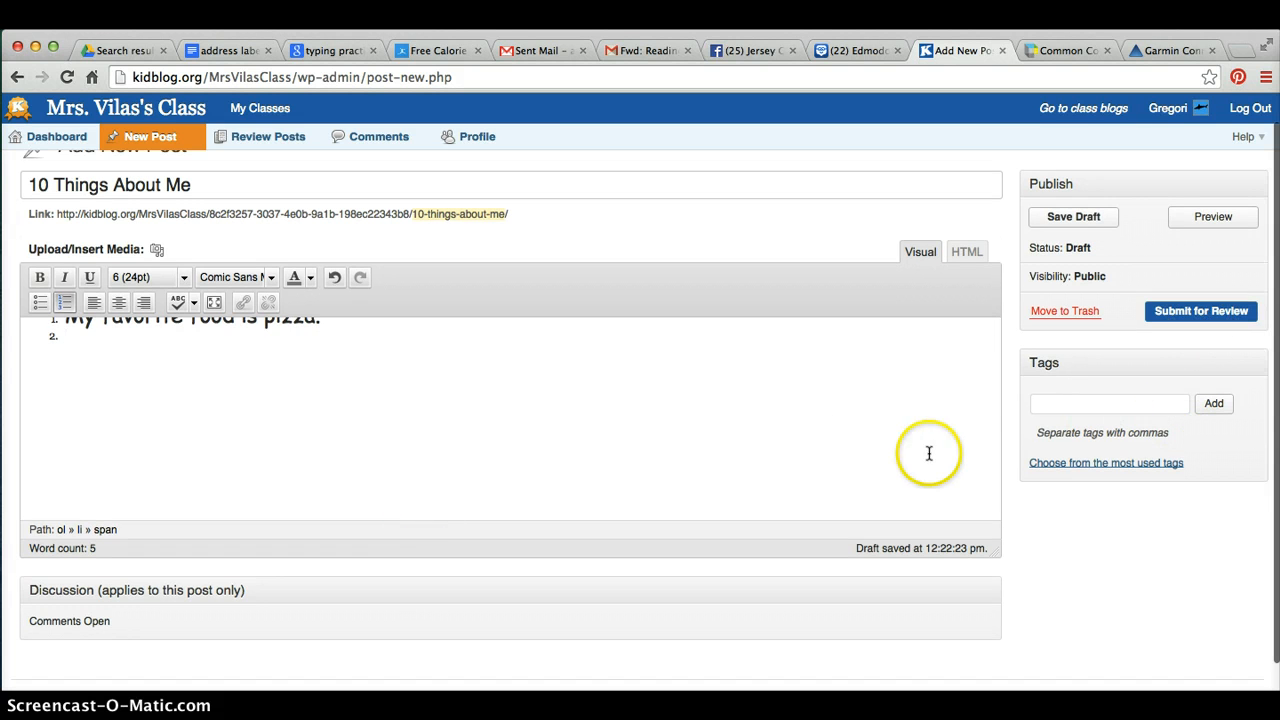
scroll(727, 423, up, 2)
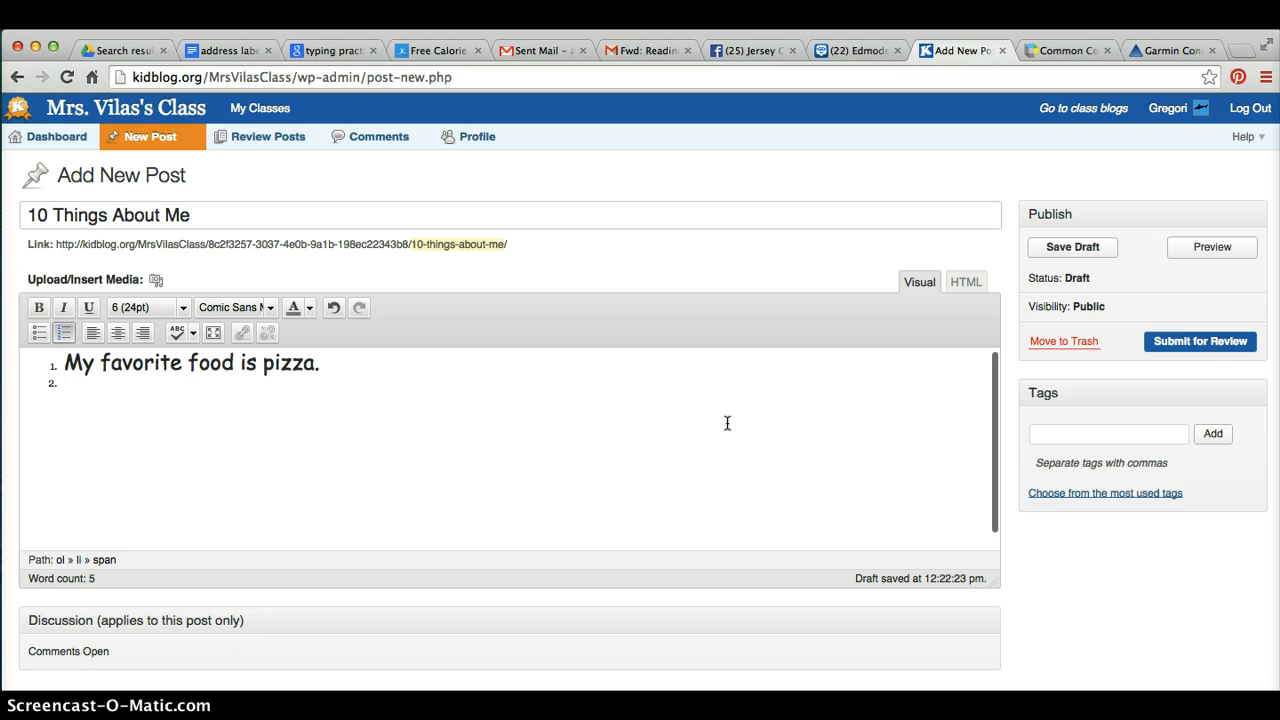
click(1209, 343)
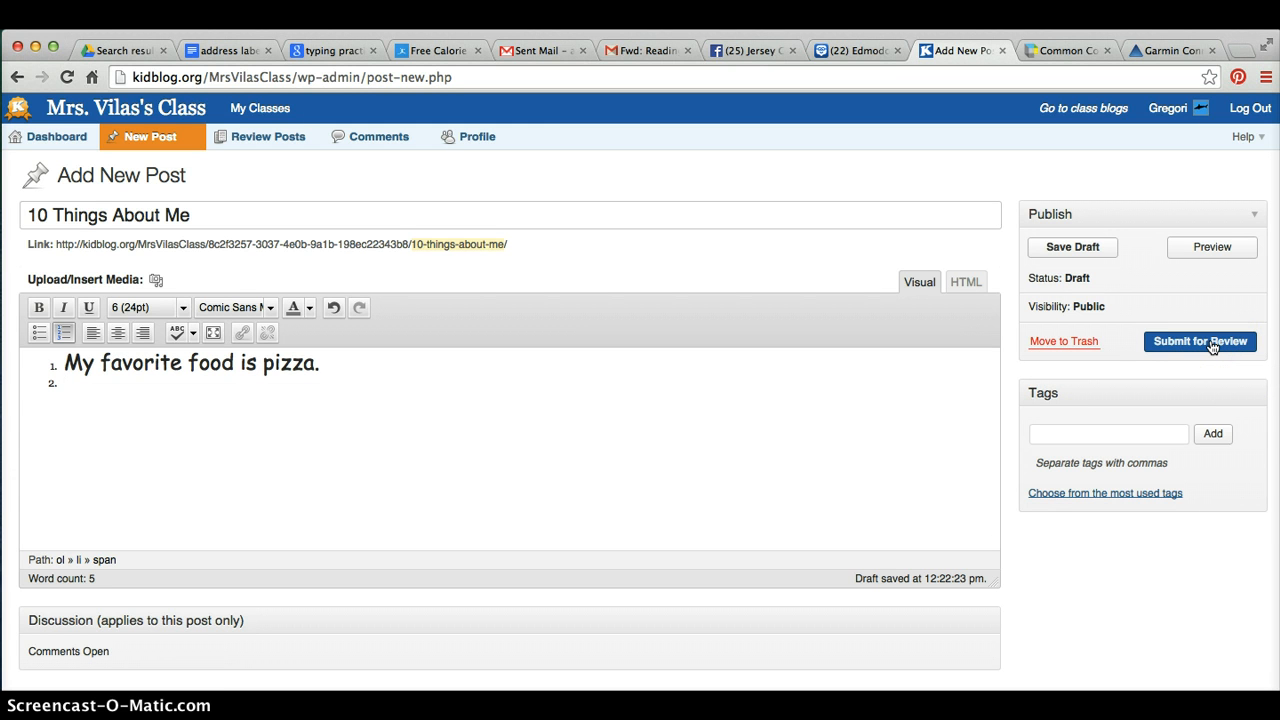
click(1212, 345)
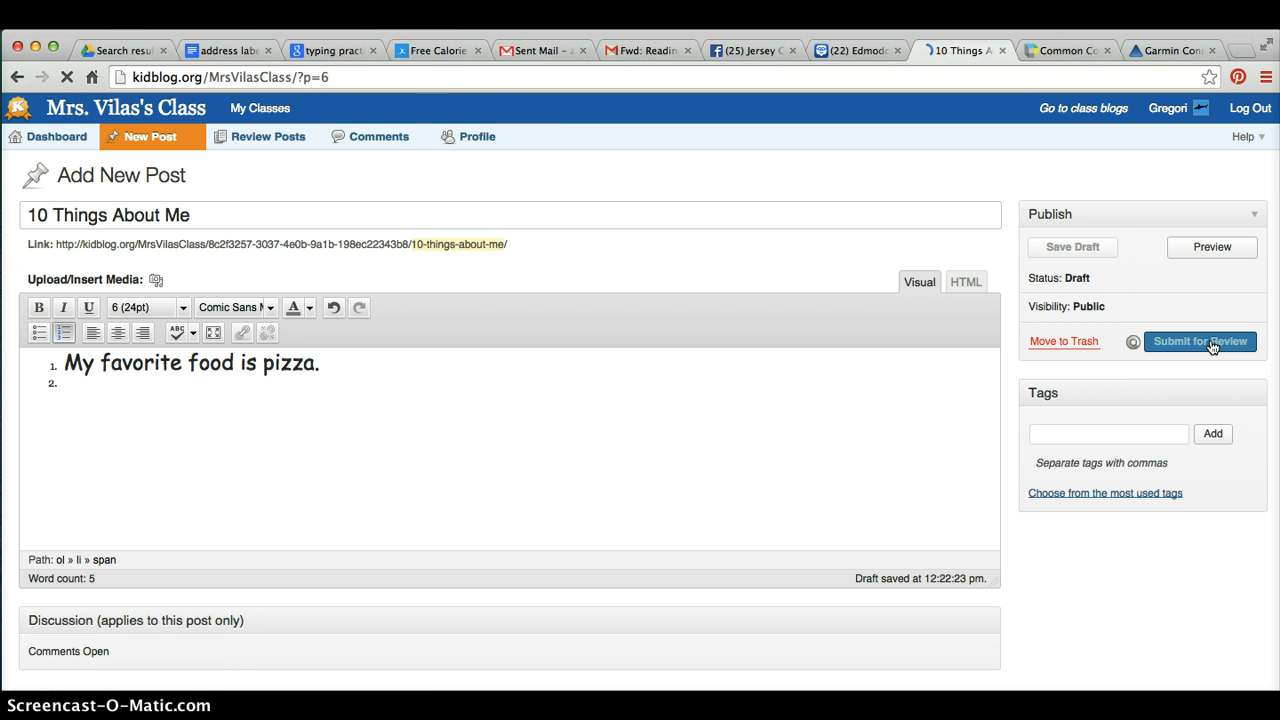
Scroll through the submitted post on the blog page to check it
click(772, 338)
scroll(772, 341, down, 2)
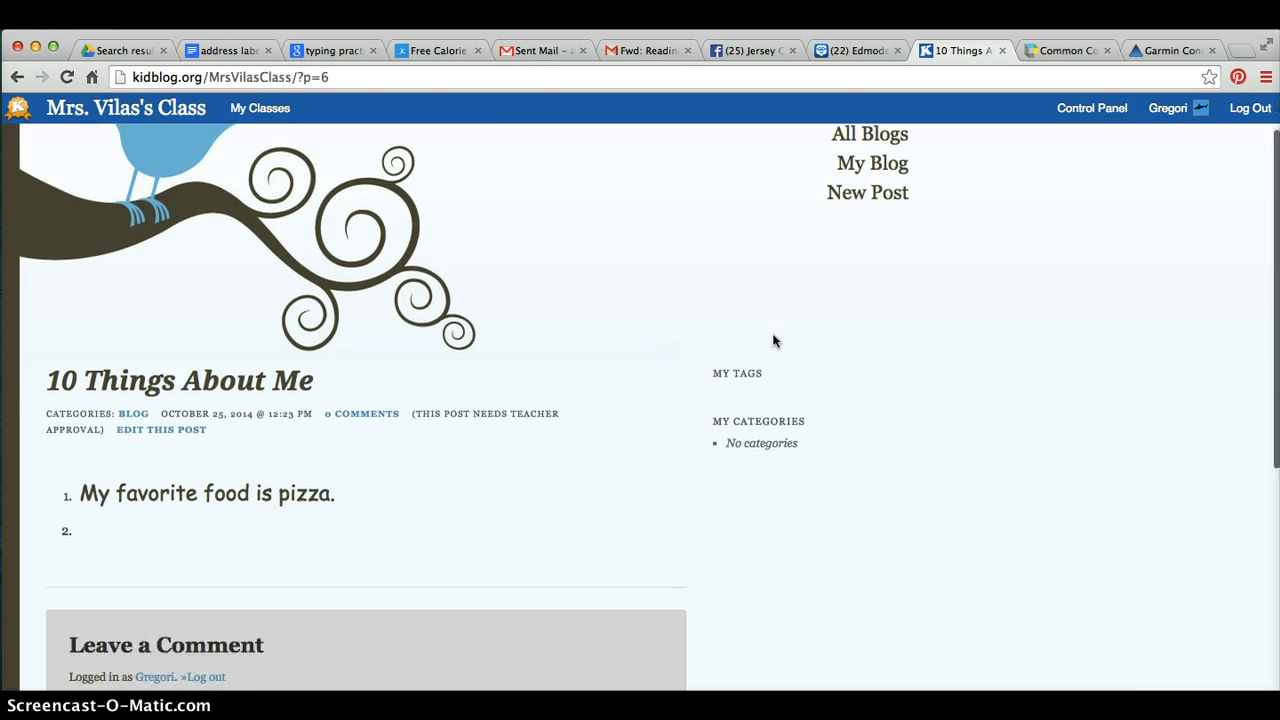
scroll(772, 341, down, 5)
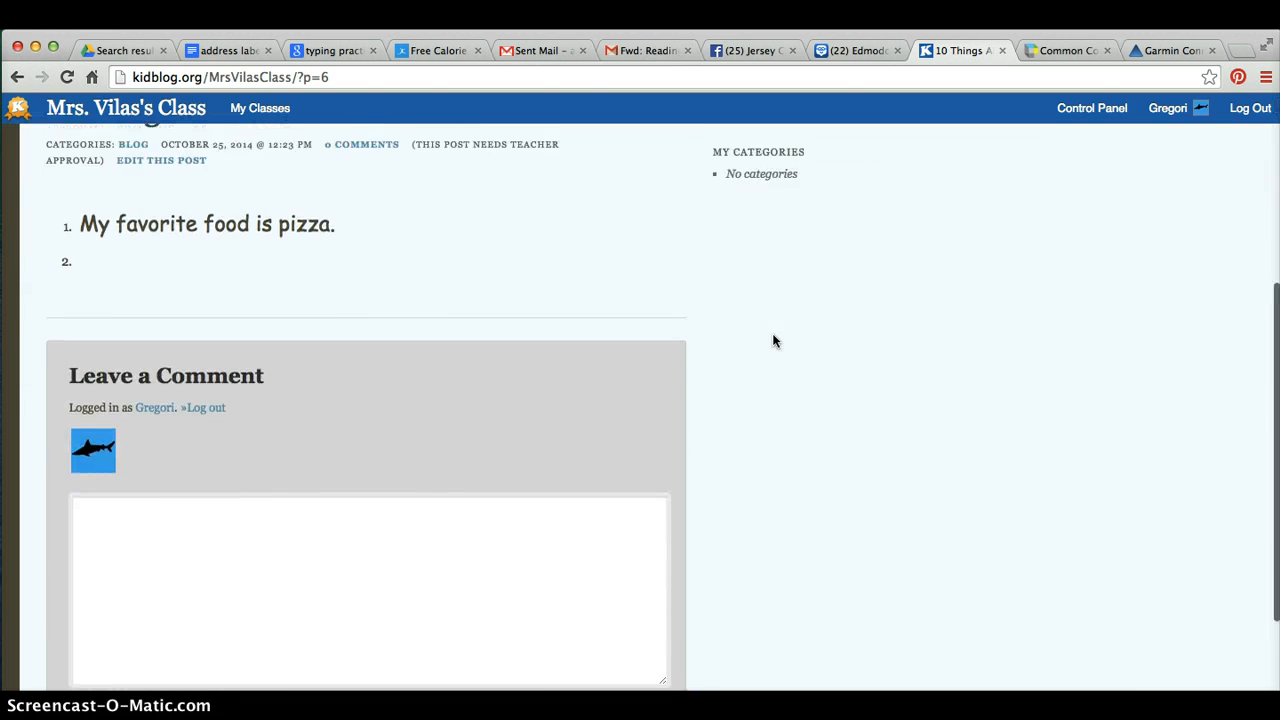
scroll(772, 341, up, 5)
scroll(772, 341, down, 1)
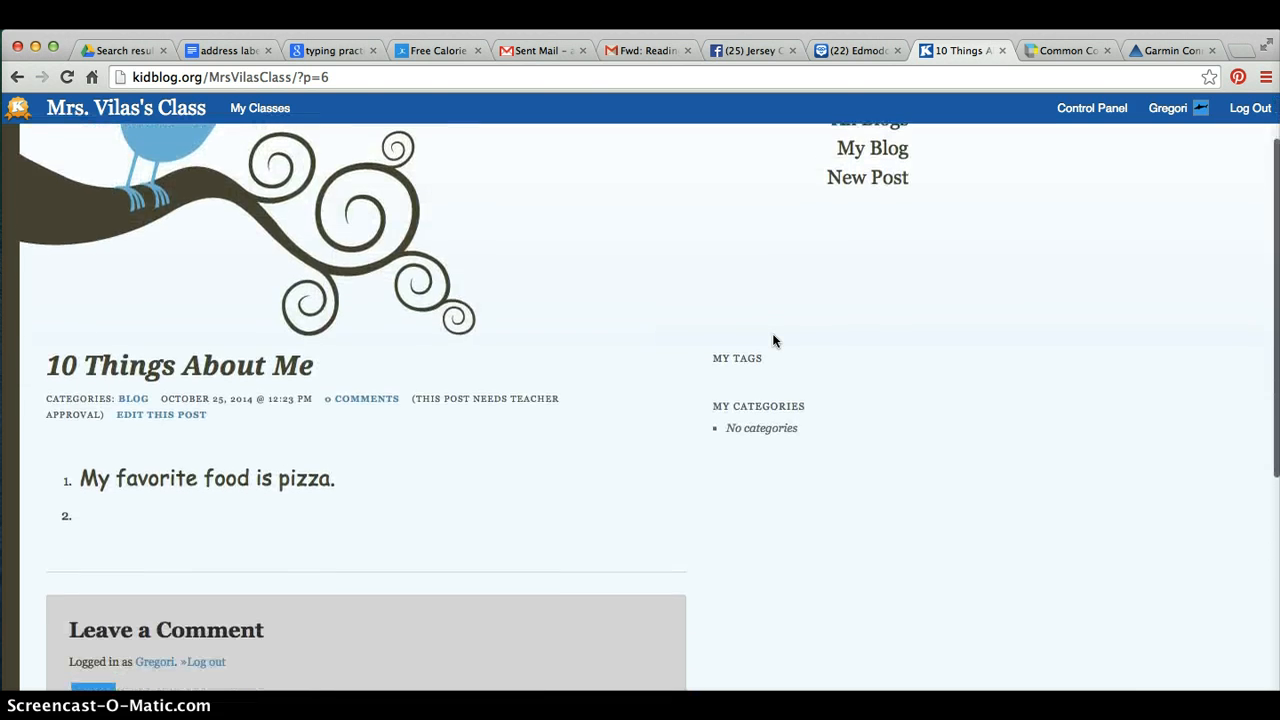
scroll(772, 340, up, 2)
click(943, 241)
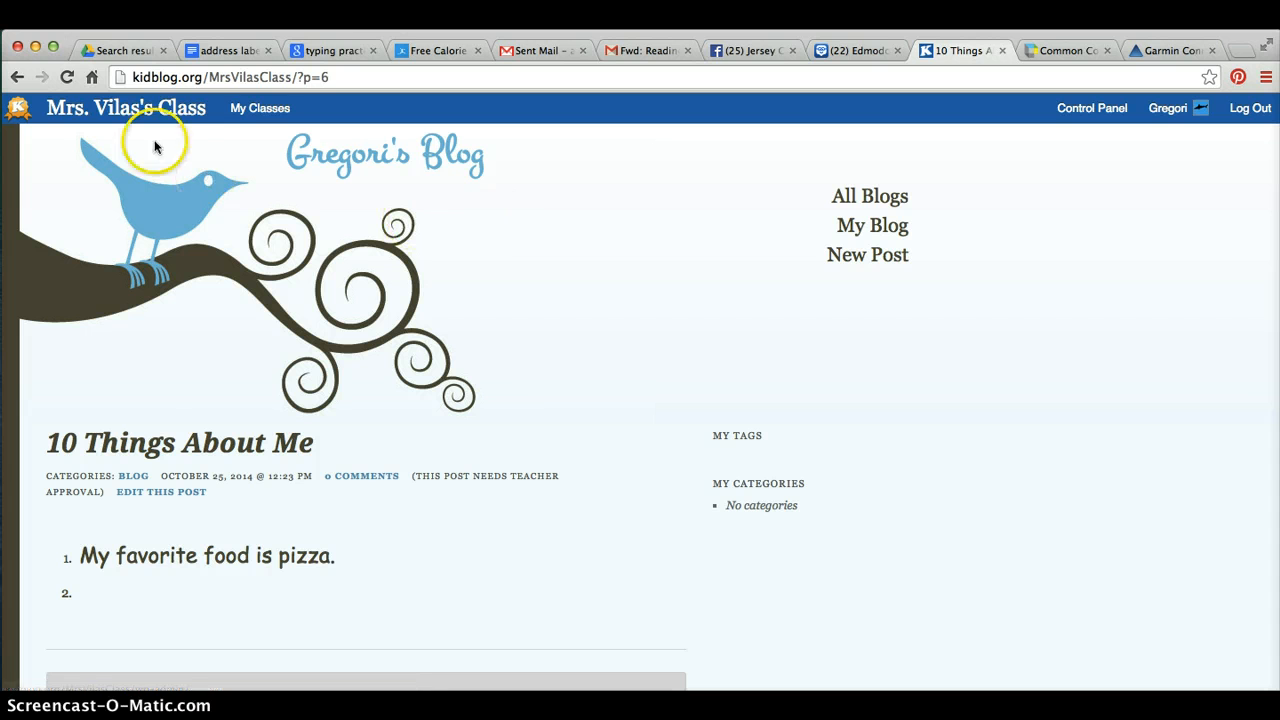
Open My Blog and scroll through its themed page
mouse_move(275, 117)
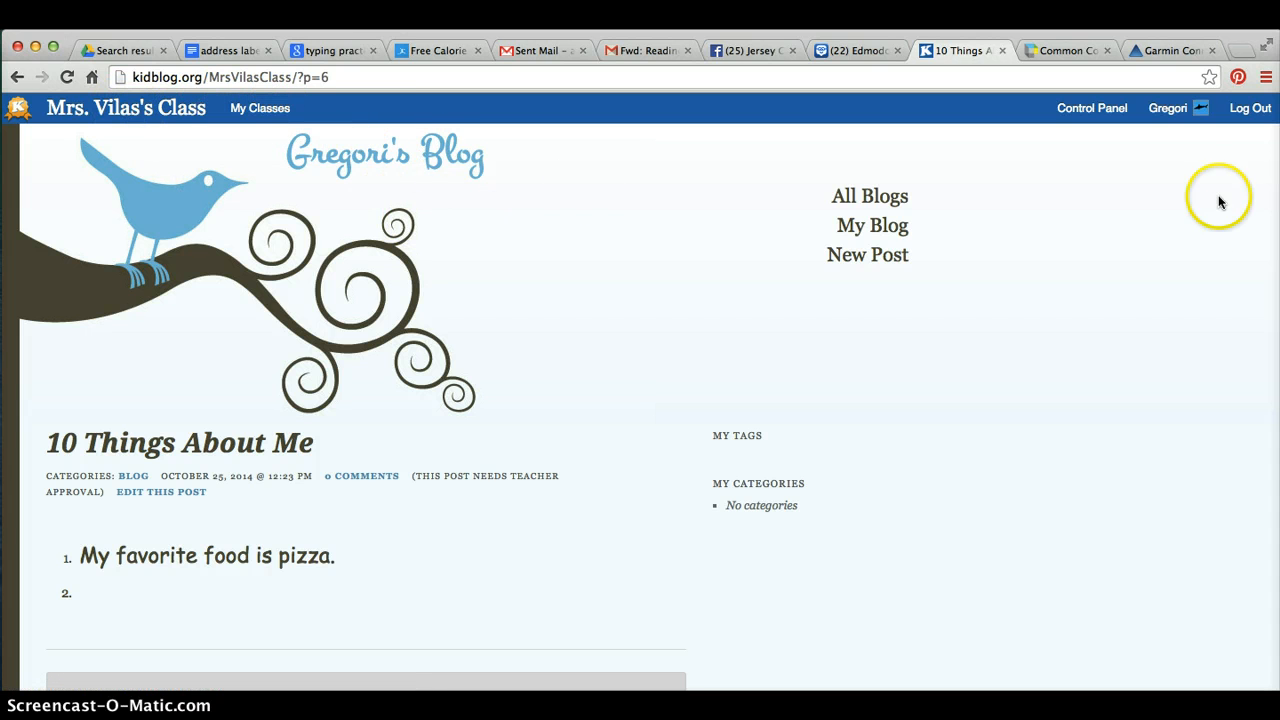
click(880, 229)
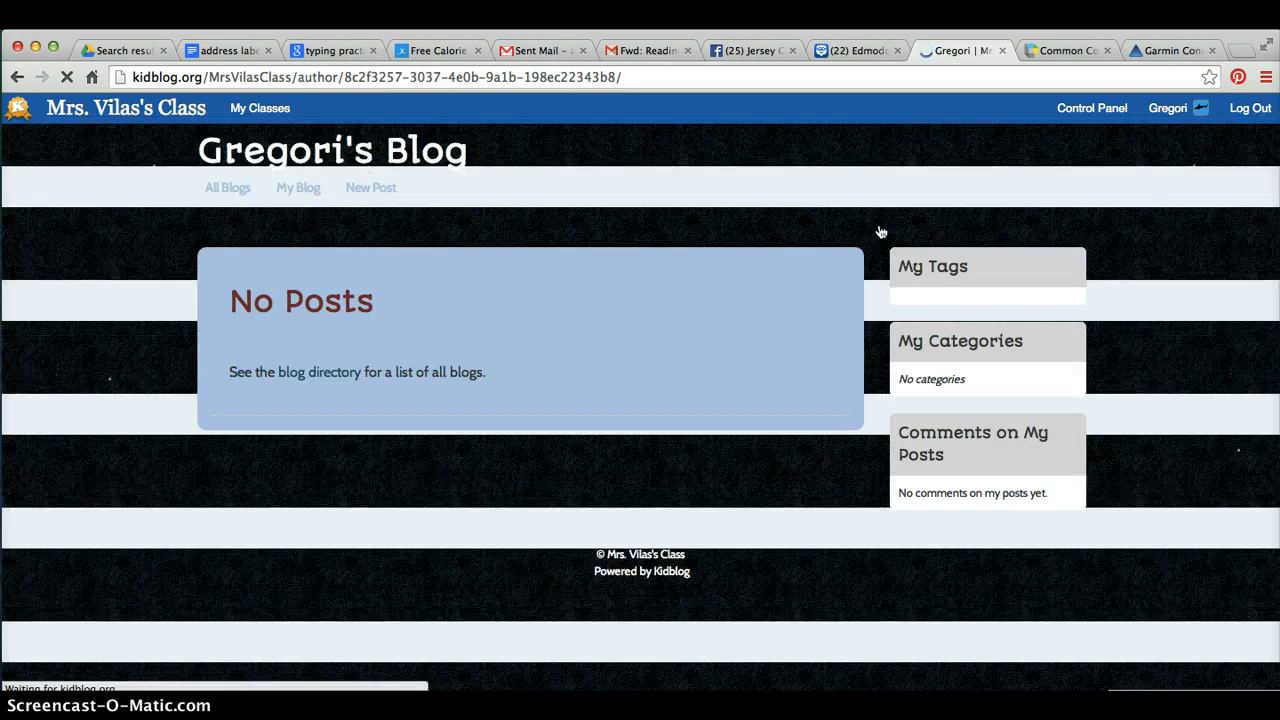
scroll(611, 555, down, 1)
scroll(611, 555, up, 2)
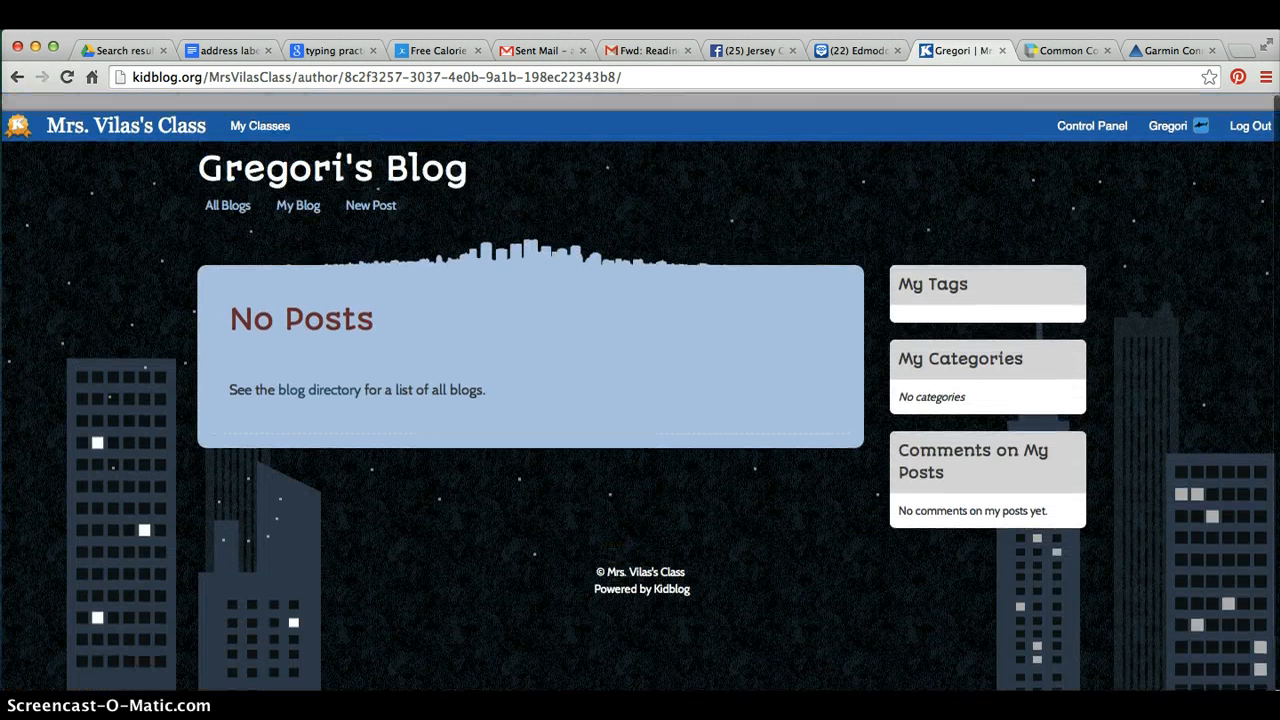
scroll(640, 392, down, 1)
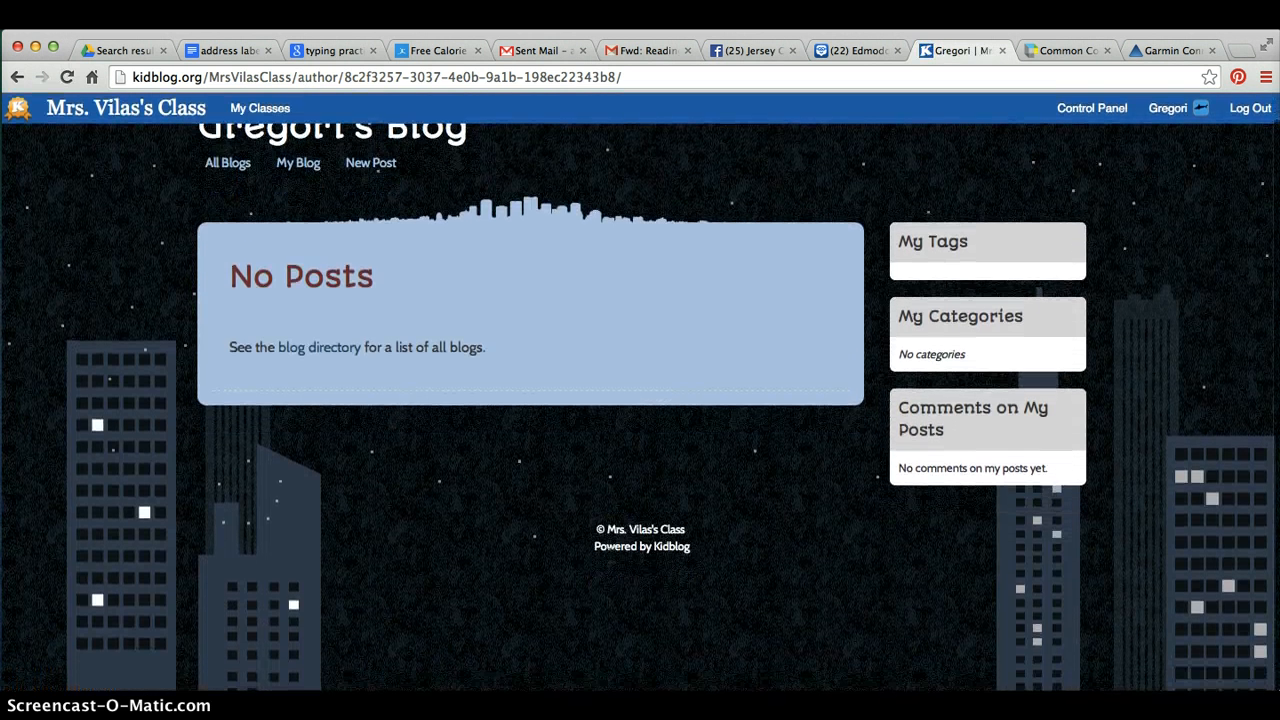
Go from the blog page to the control panel dashboard
scroll(640, 392, up, 1)
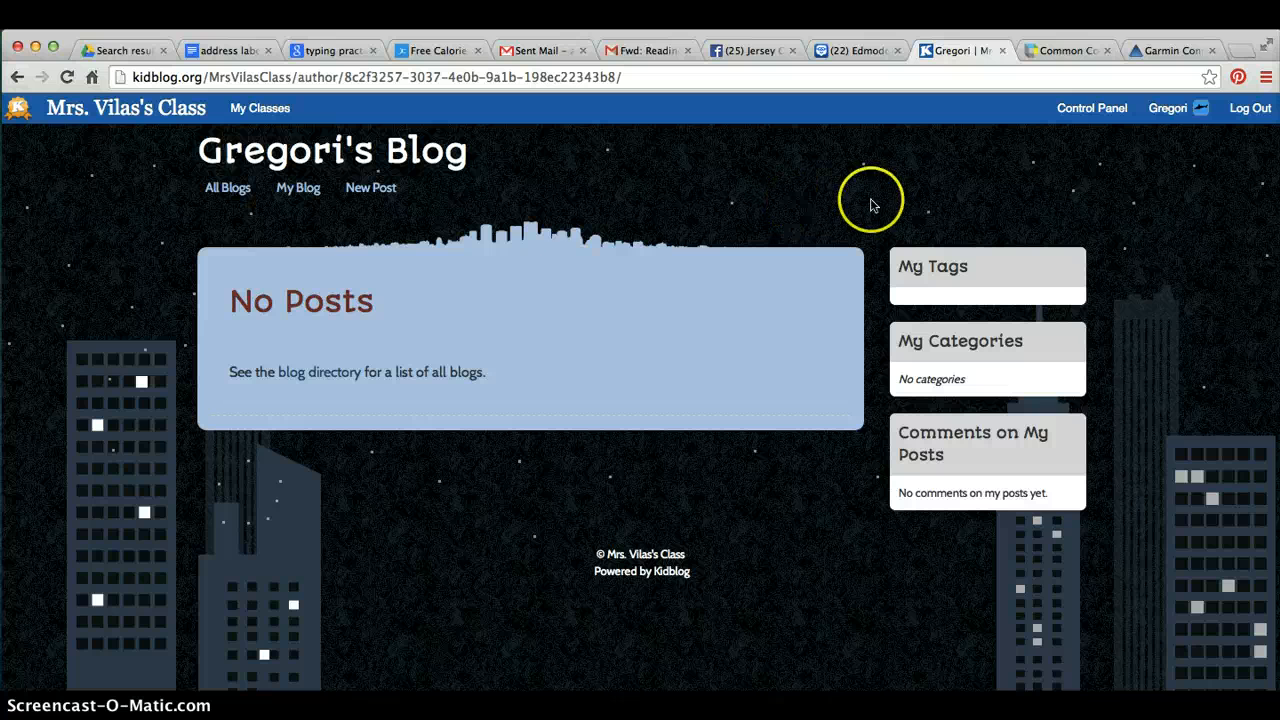
click(1170, 108)
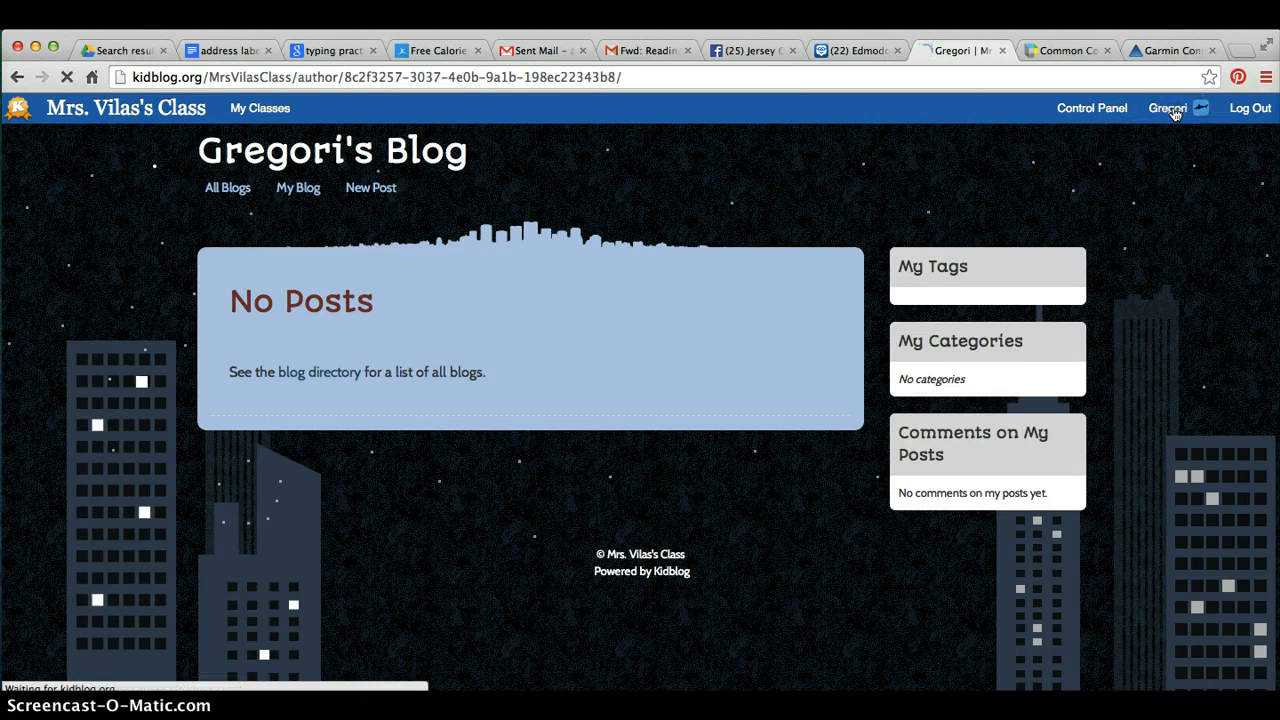
click(1078, 111)
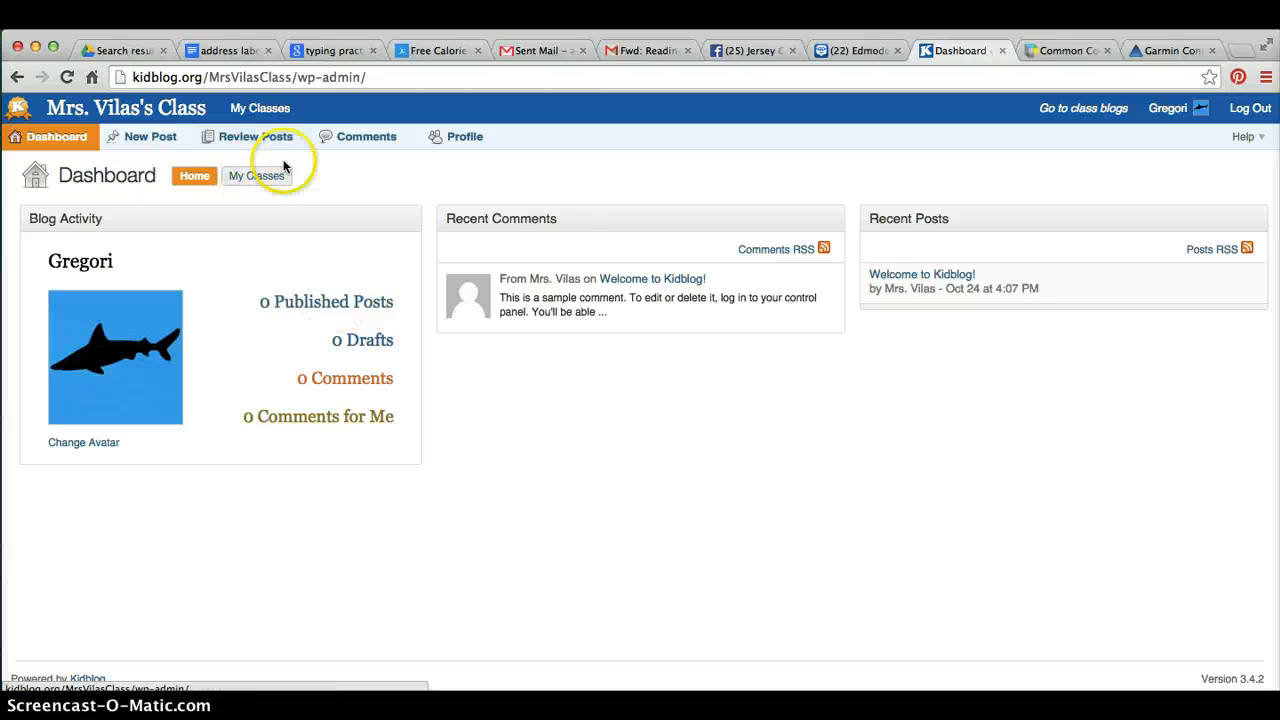
Open the pending post 10 Things About Me from the review list and preview it on the blog
click(236, 143)
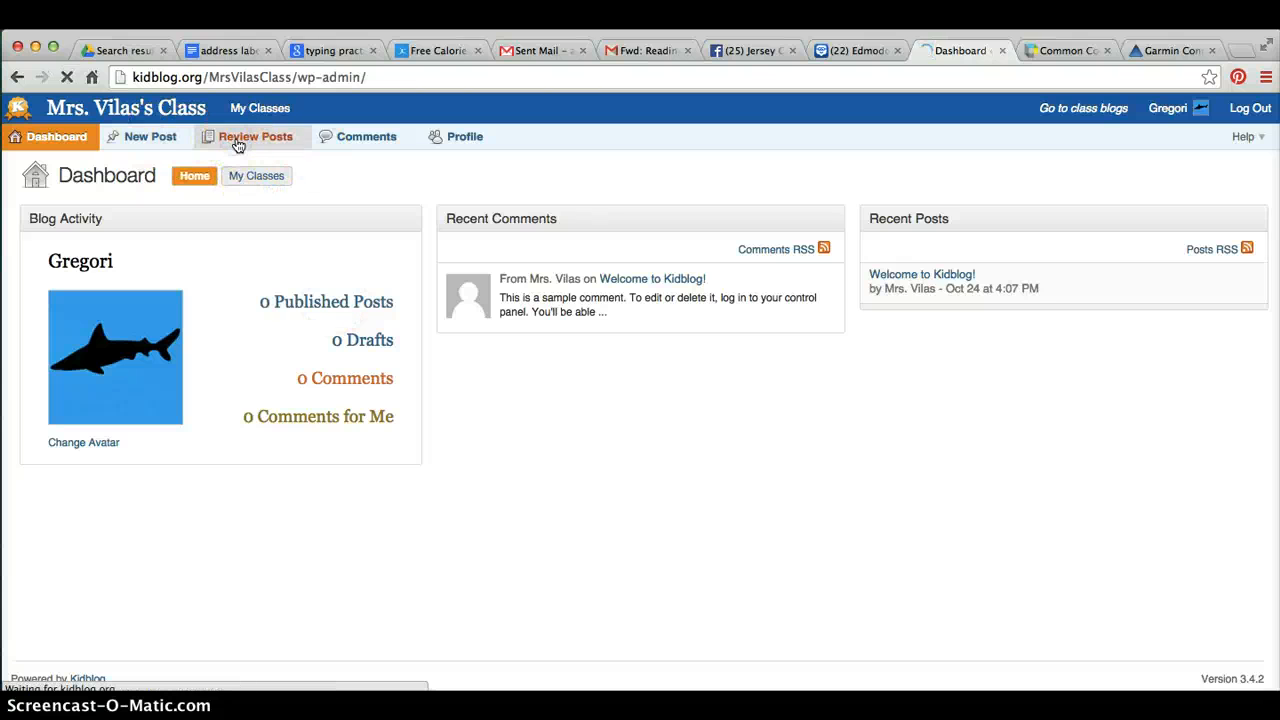
click(186, 345)
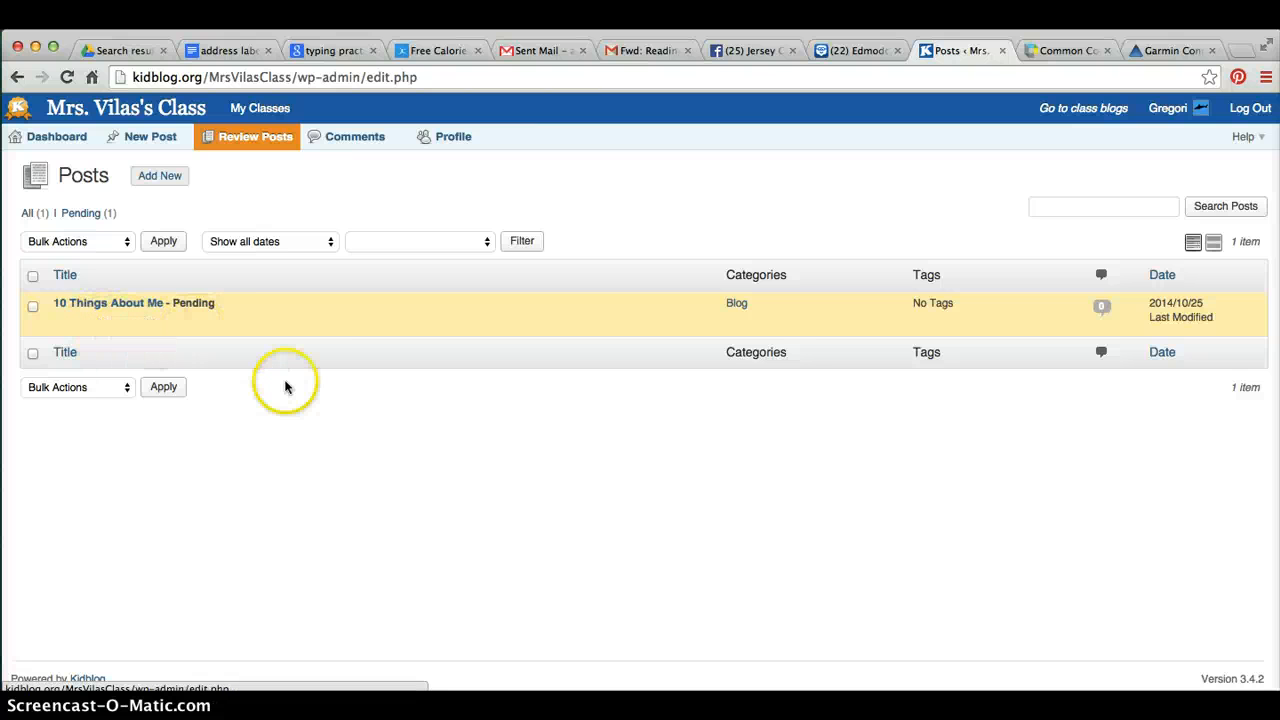
click(115, 303)
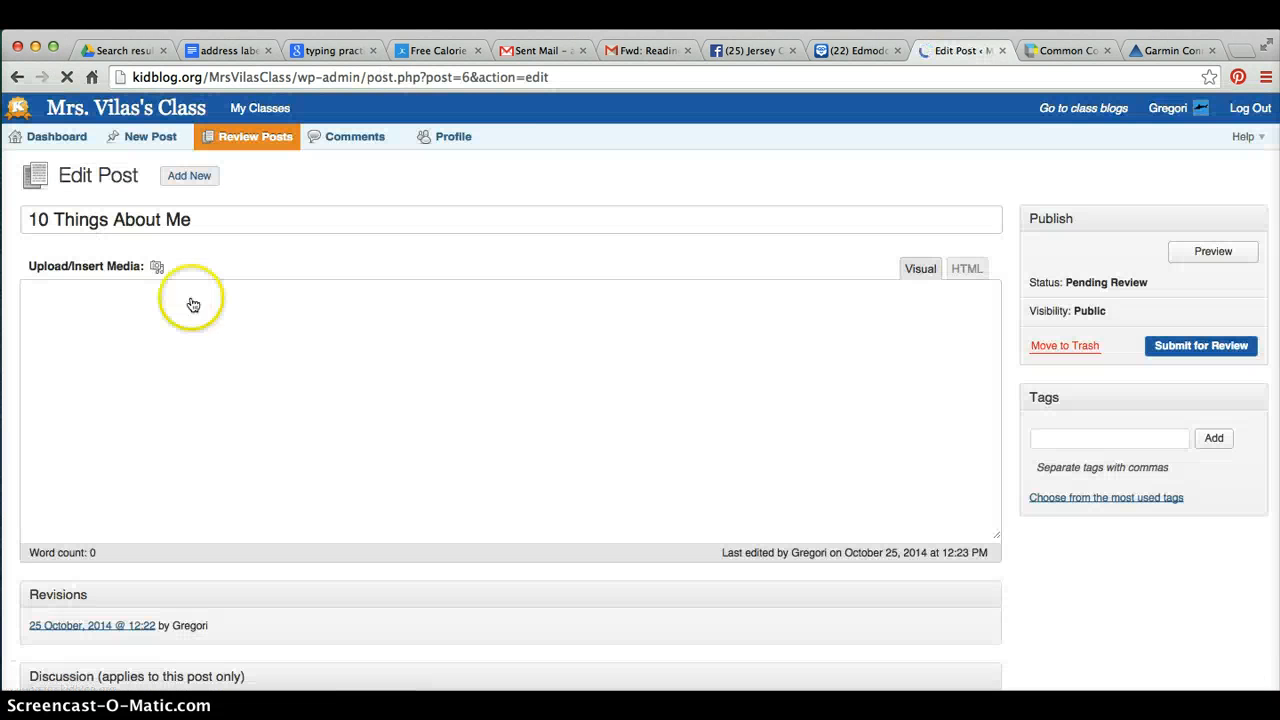
click(1215, 252)
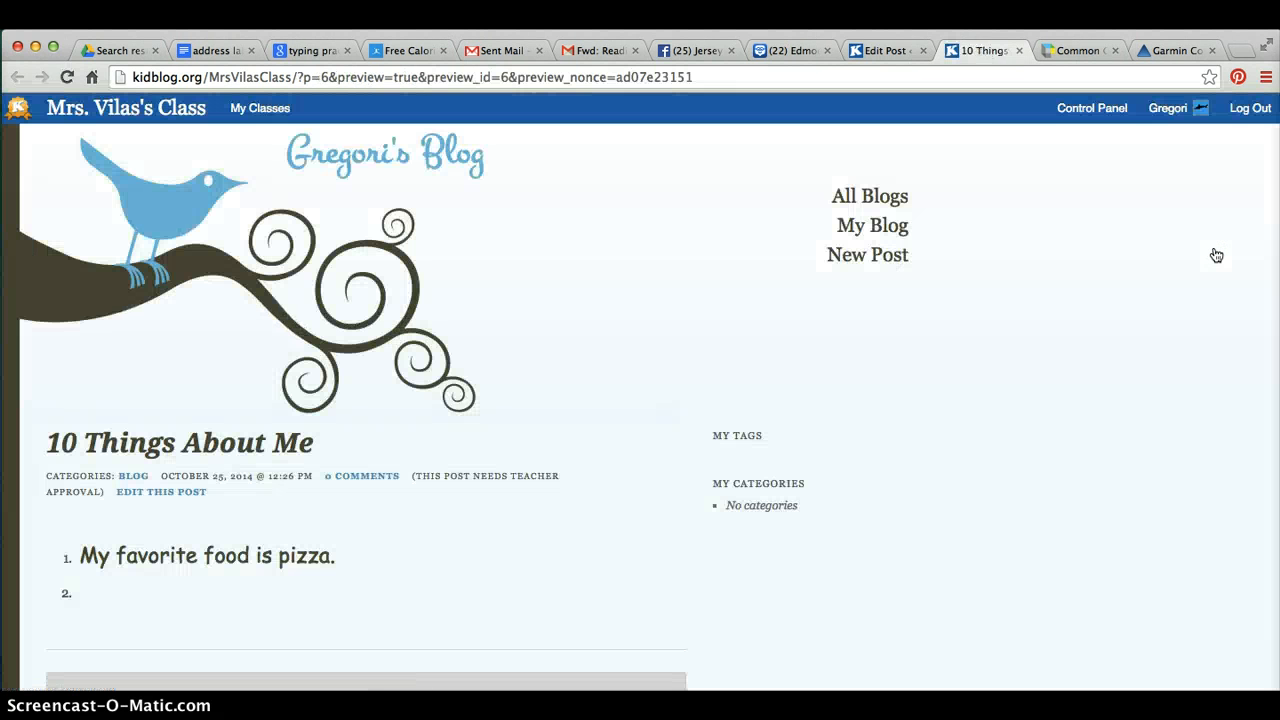
scroll(1057, 286, down, 1)
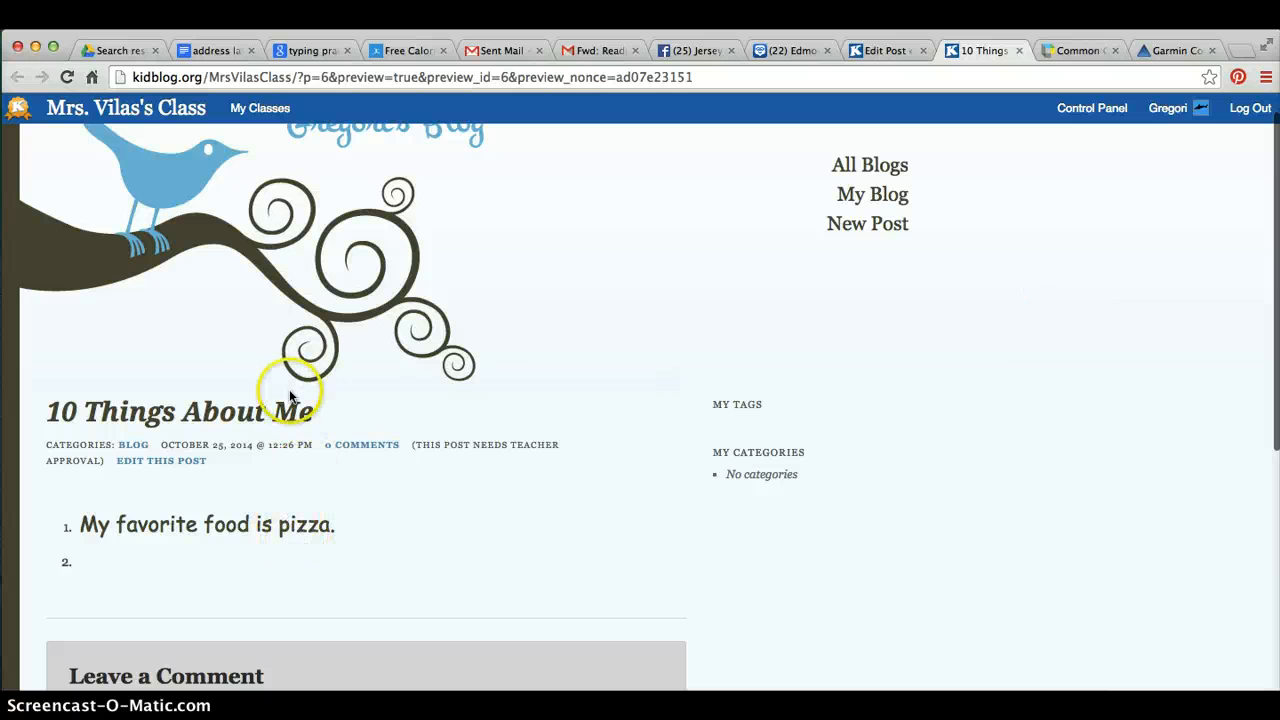
scroll(497, 534, up, 1)
click(489, 531)
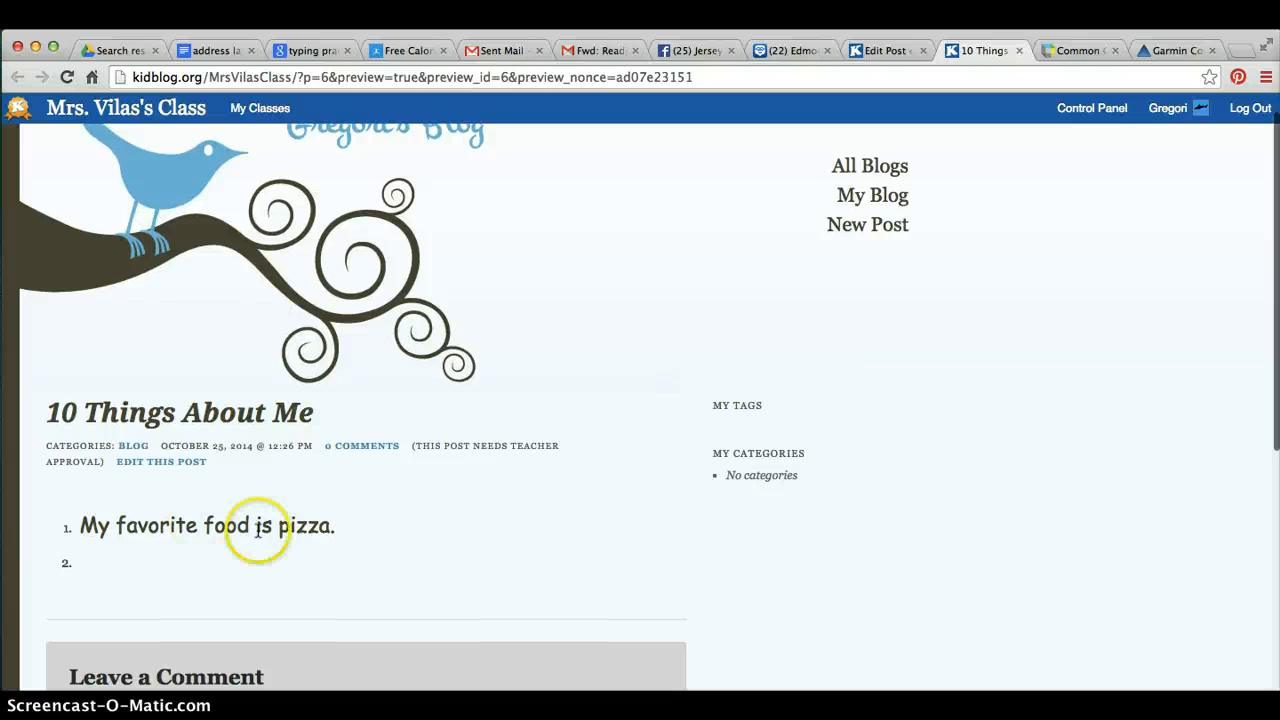
click(329, 529)
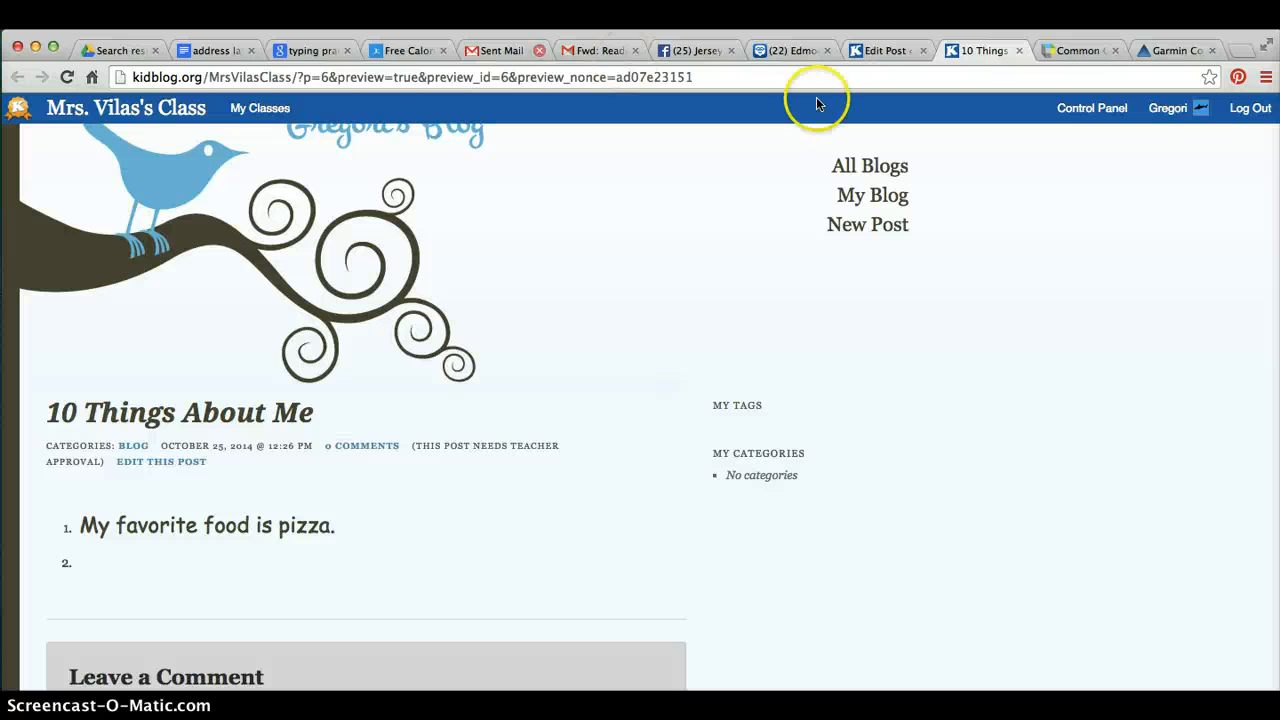
Return to the control panel and move the pending 10 Things About Me post to the trash
click(1090, 110)
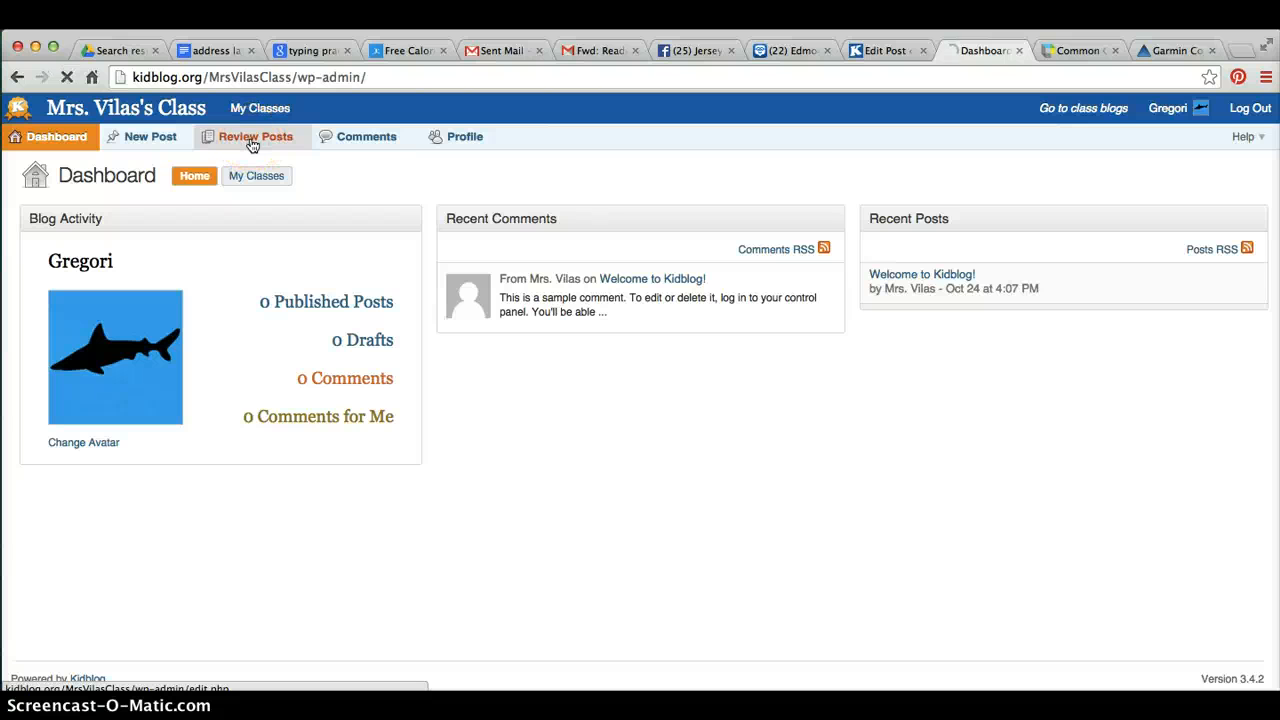
click(252, 145)
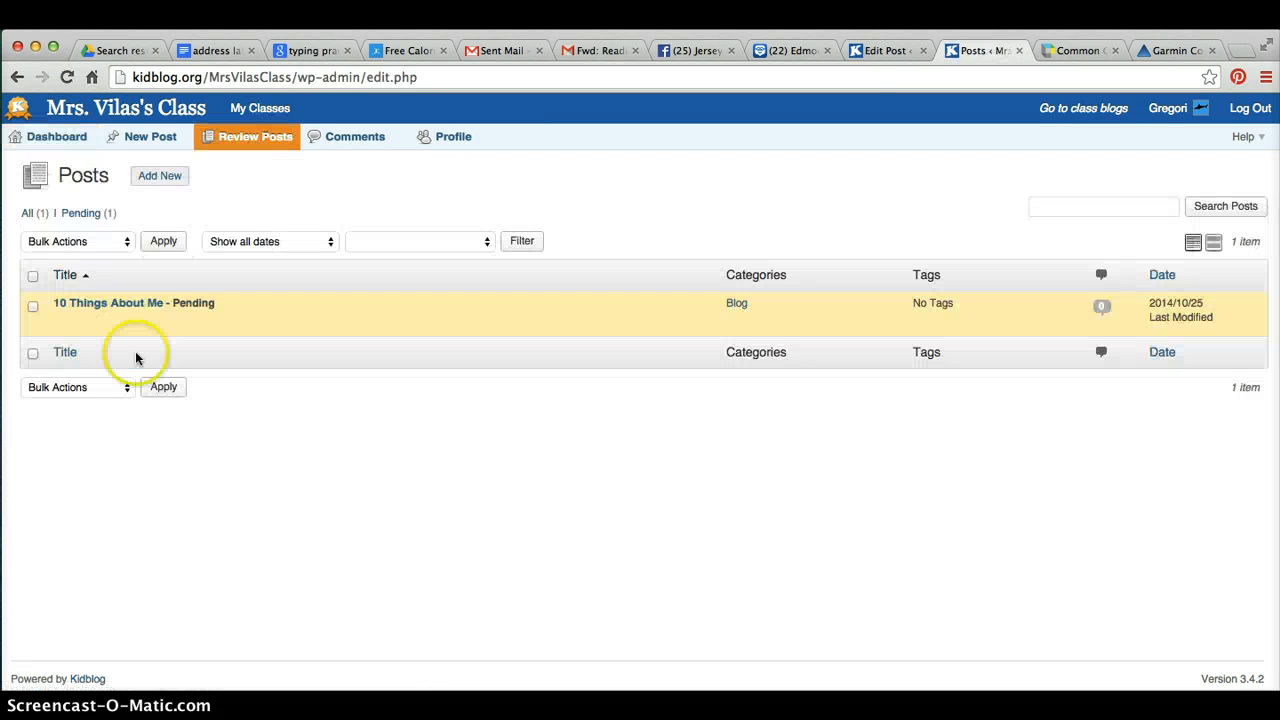
mouse_move(85, 333)
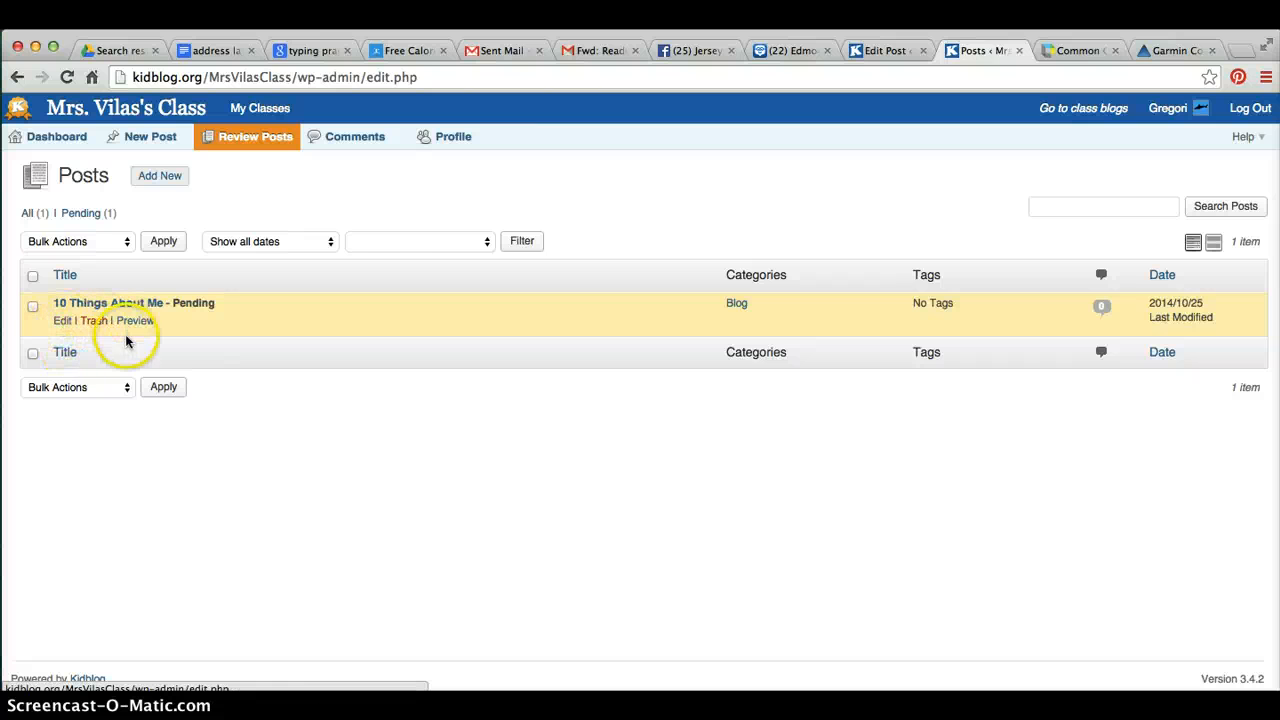
click(93, 322)
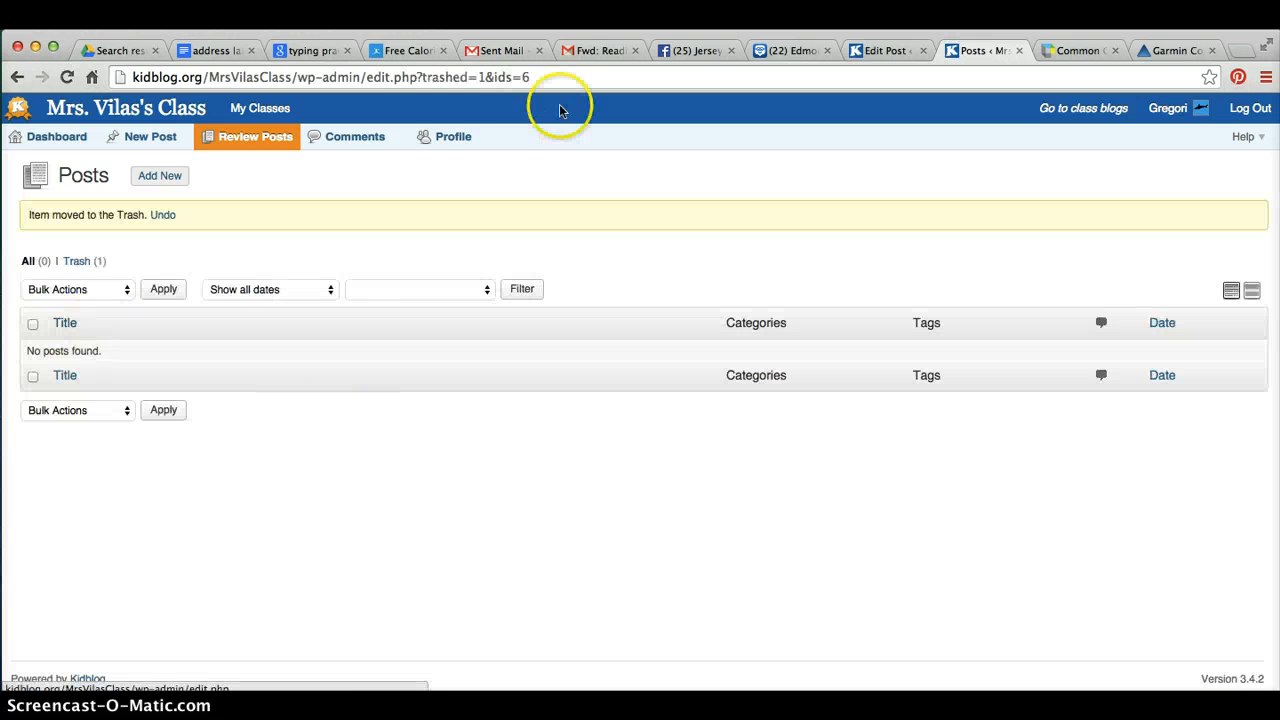
Open the profile page and scroll through the avatar and user theme options
click(447, 144)
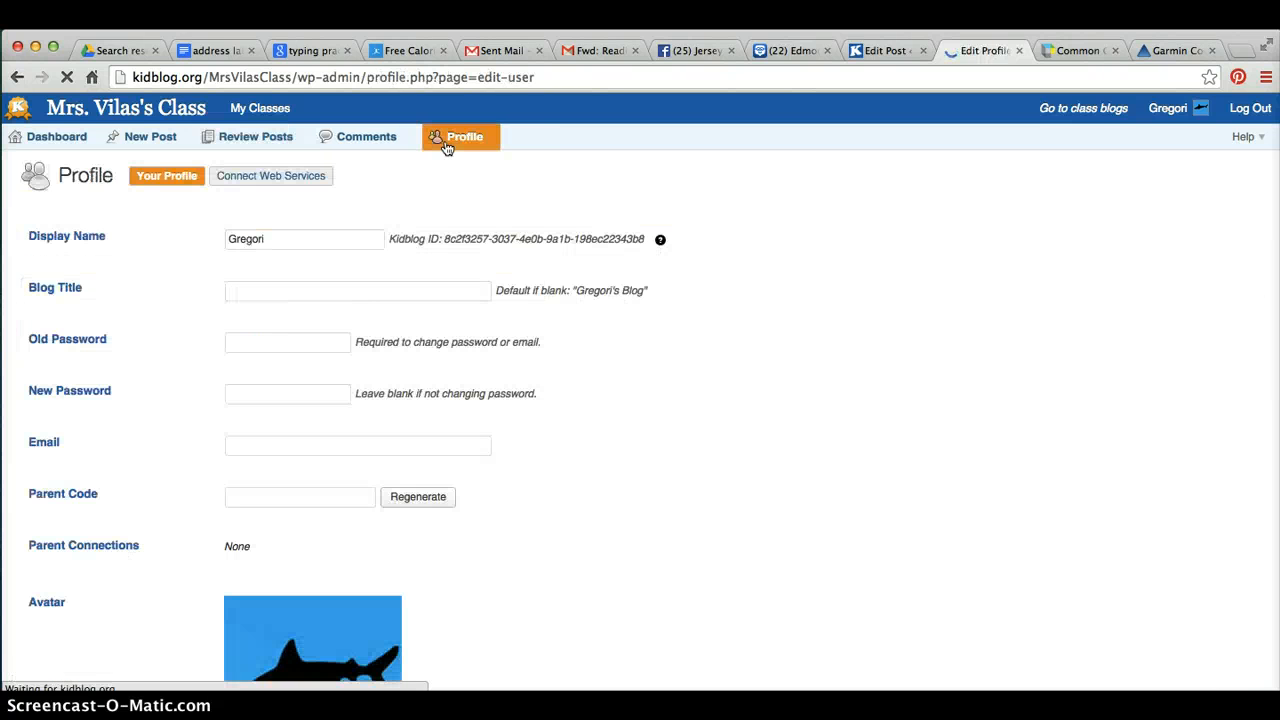
scroll(737, 575, down, 3)
scroll(737, 575, down, 3)
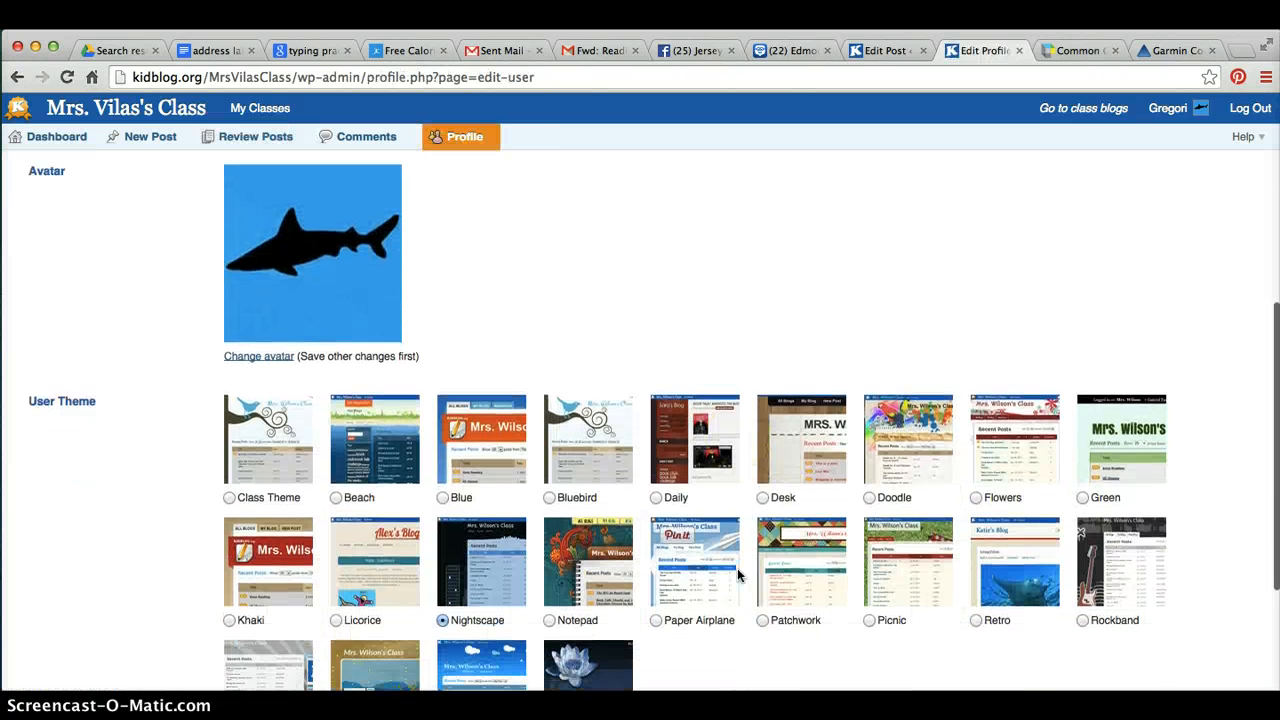
scroll(737, 575, down, 2)
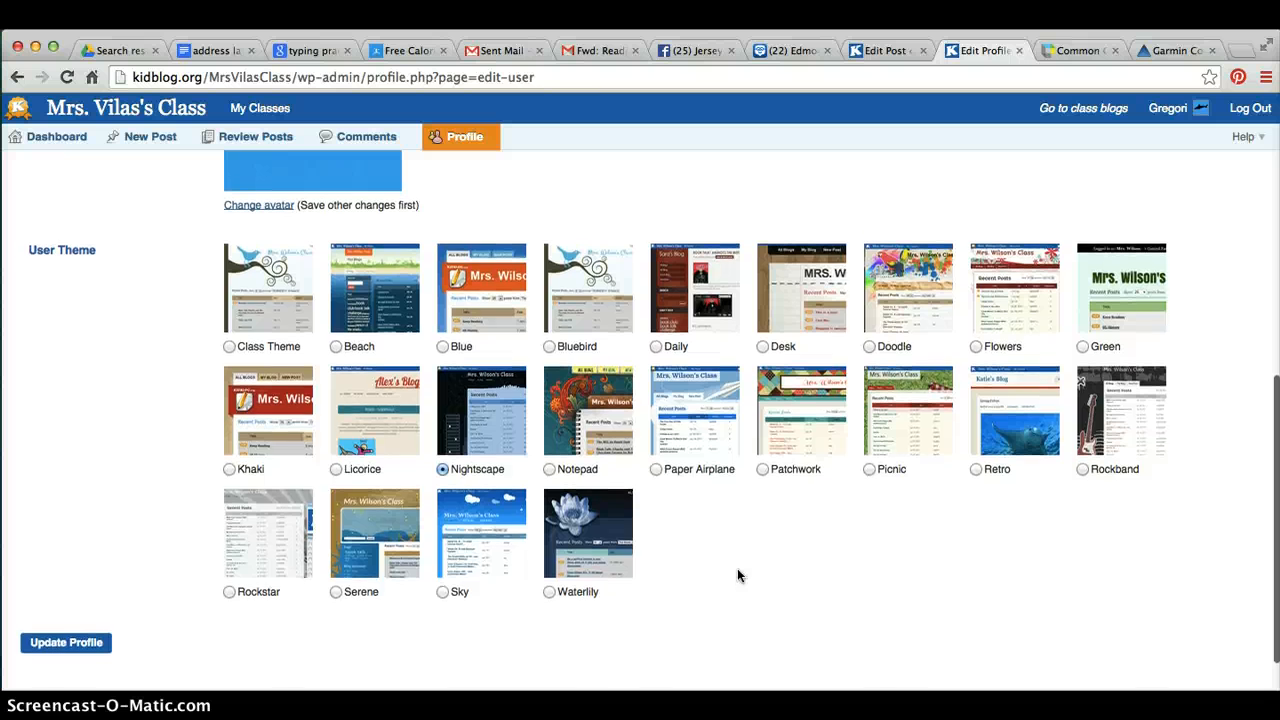
click(845, 578)
scroll(845, 578, up, 10)
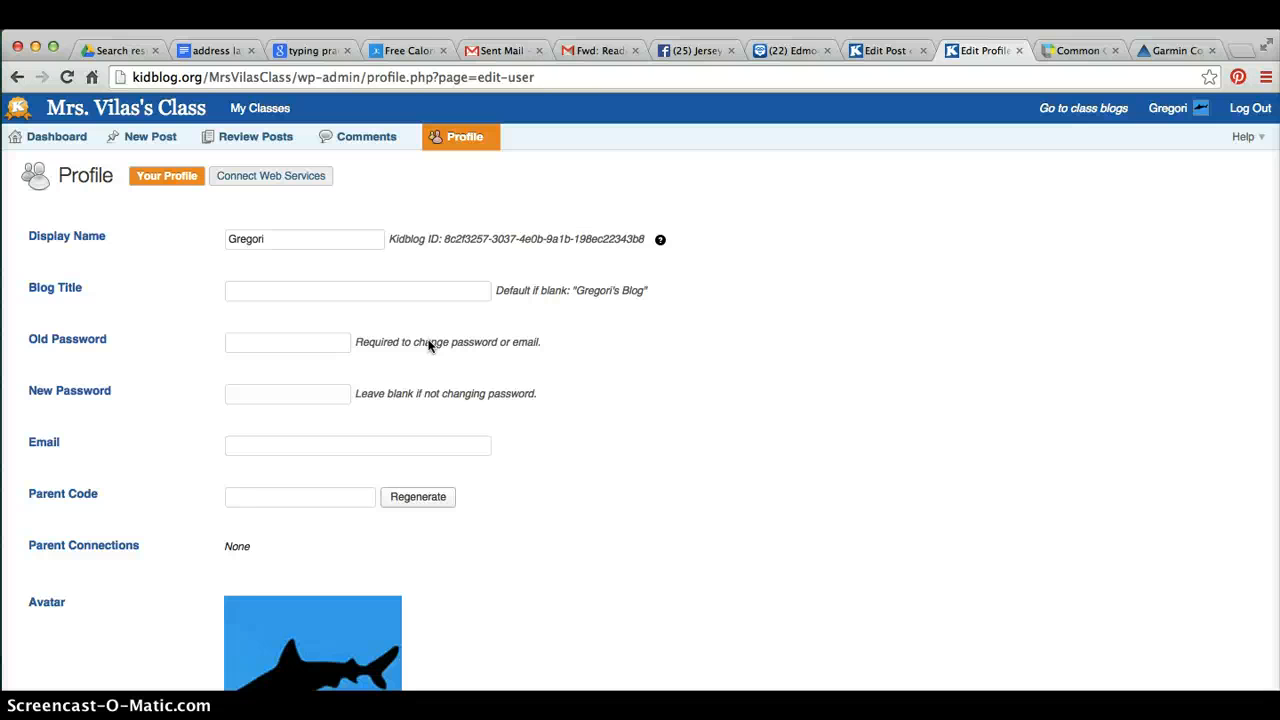
Open the comments page, then go back to the dashboard
click(351, 145)
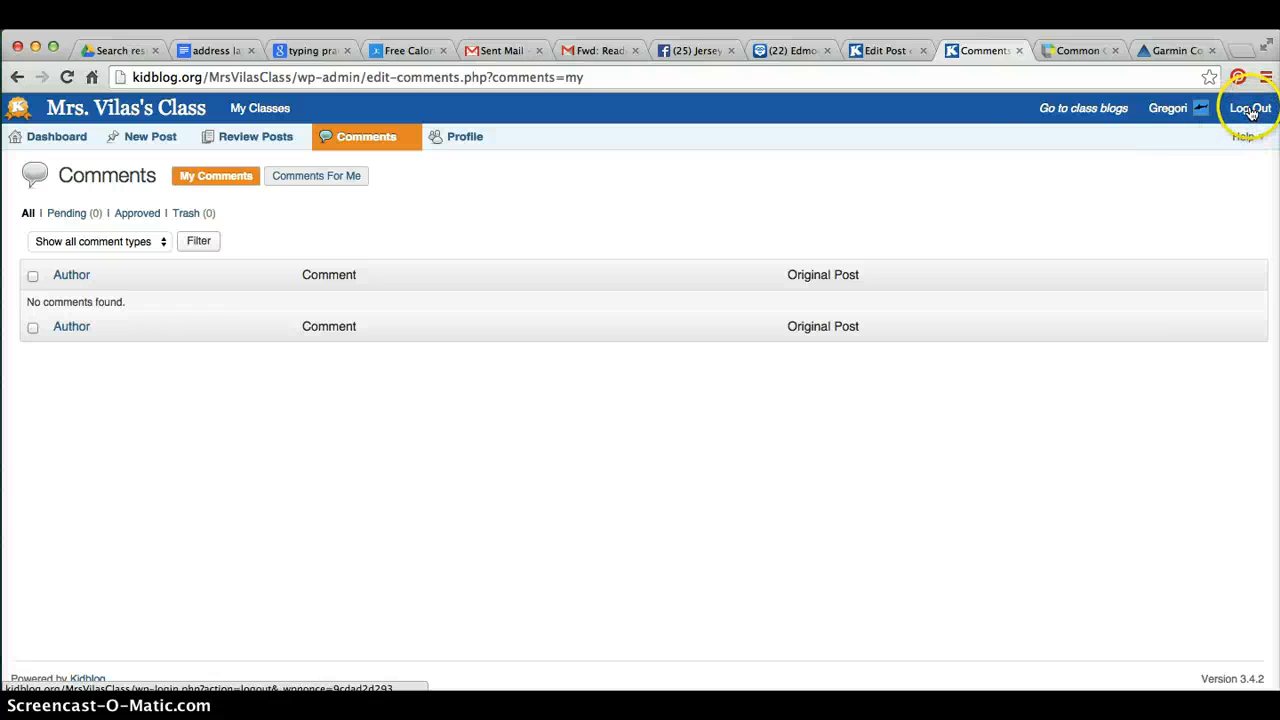
click(44, 140)
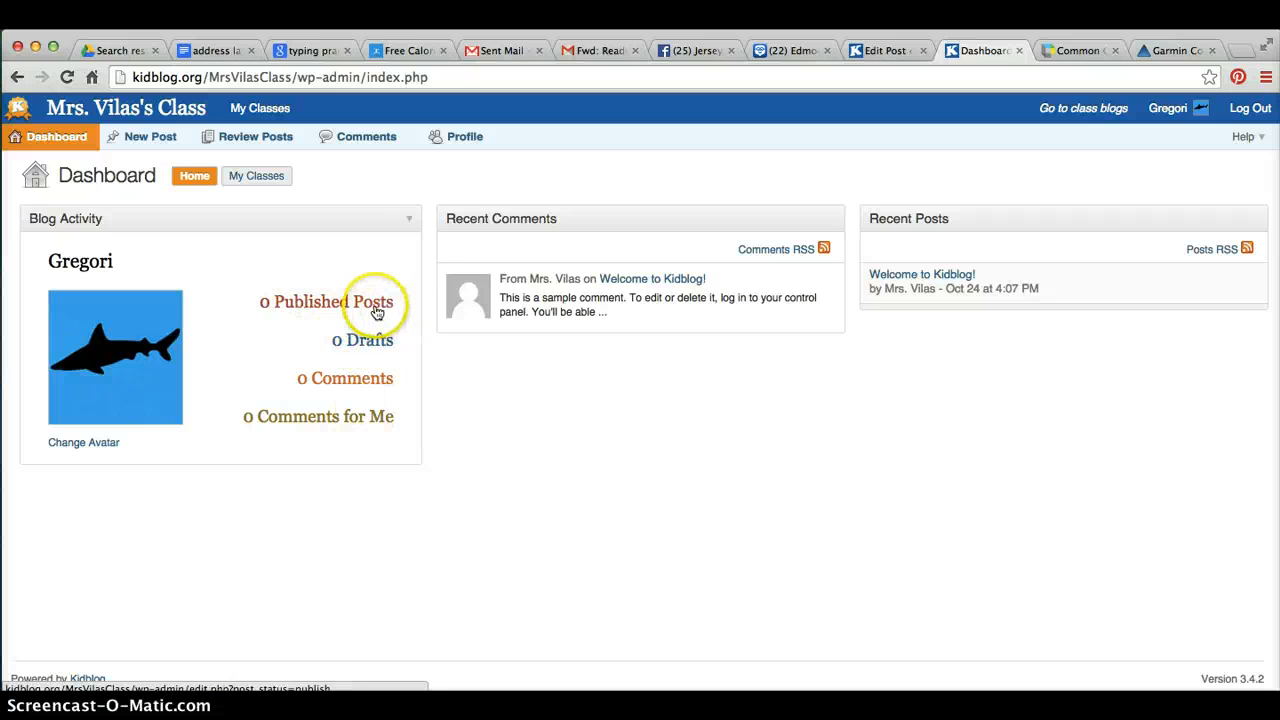
Start a new post, search its media library for pumpkin, and close the media dialog
click(156, 143)
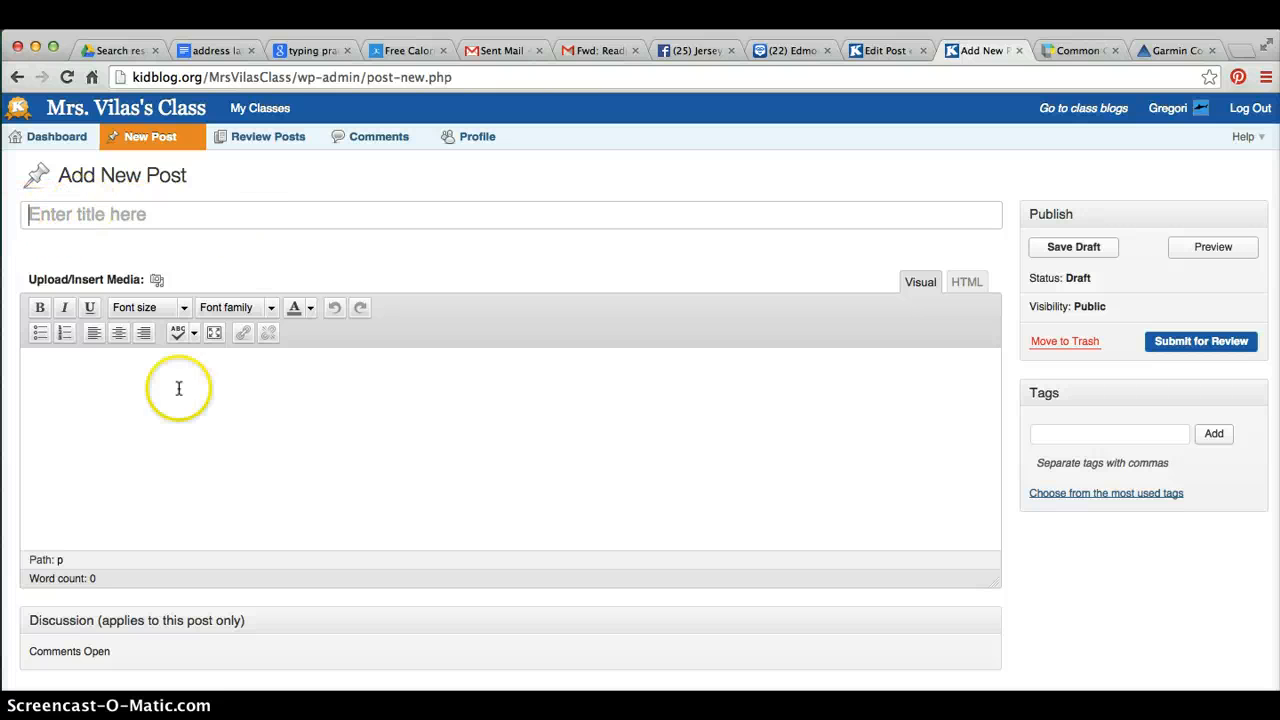
click(157, 281)
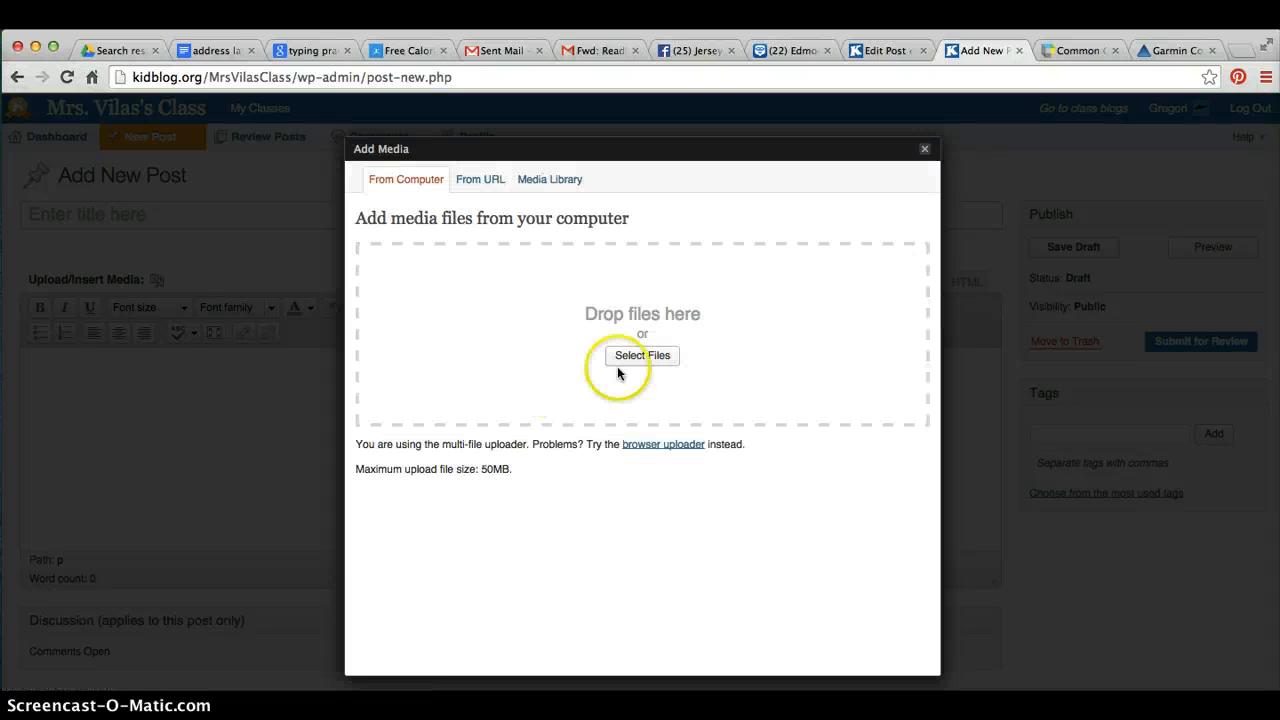
click(546, 184)
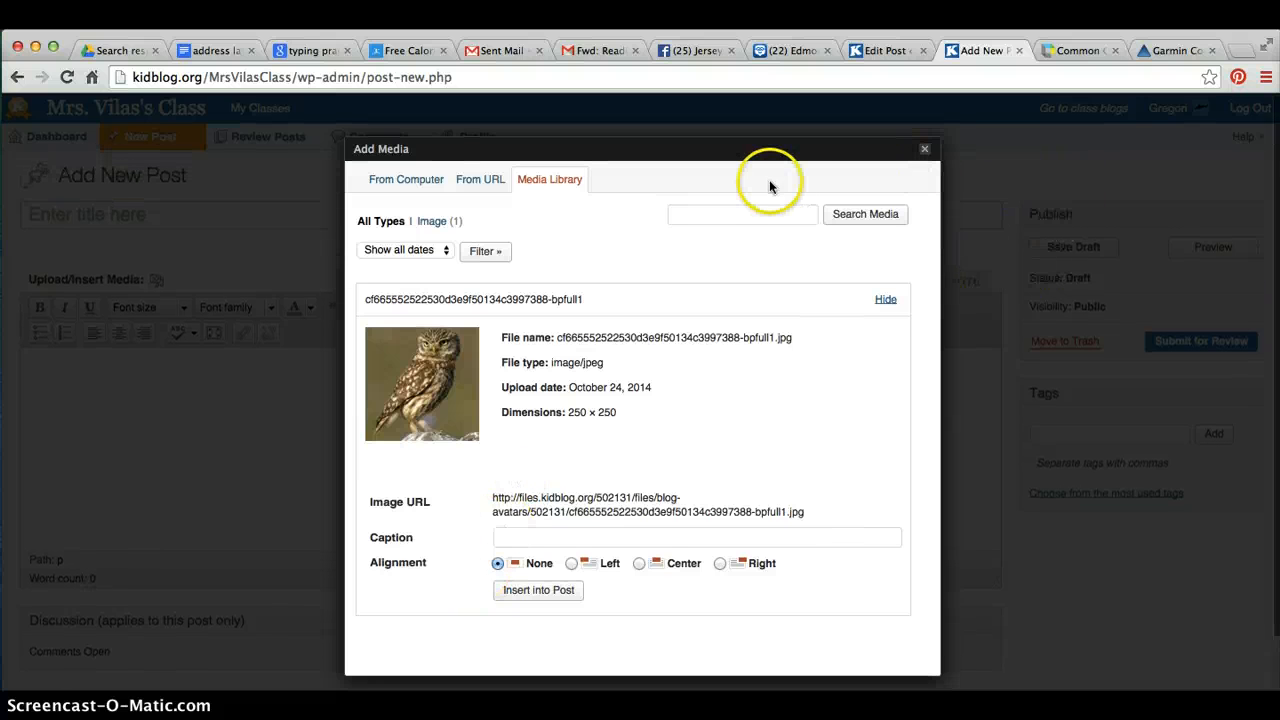
click(751, 216)
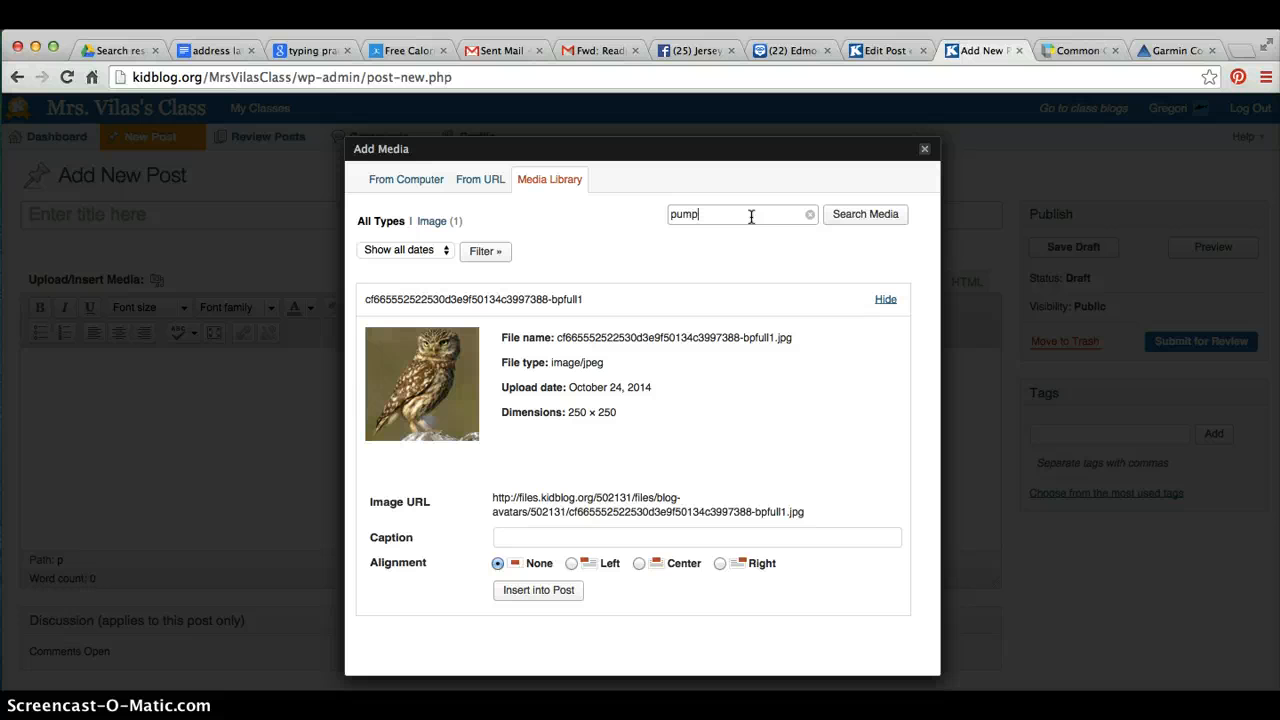
click(866, 216)
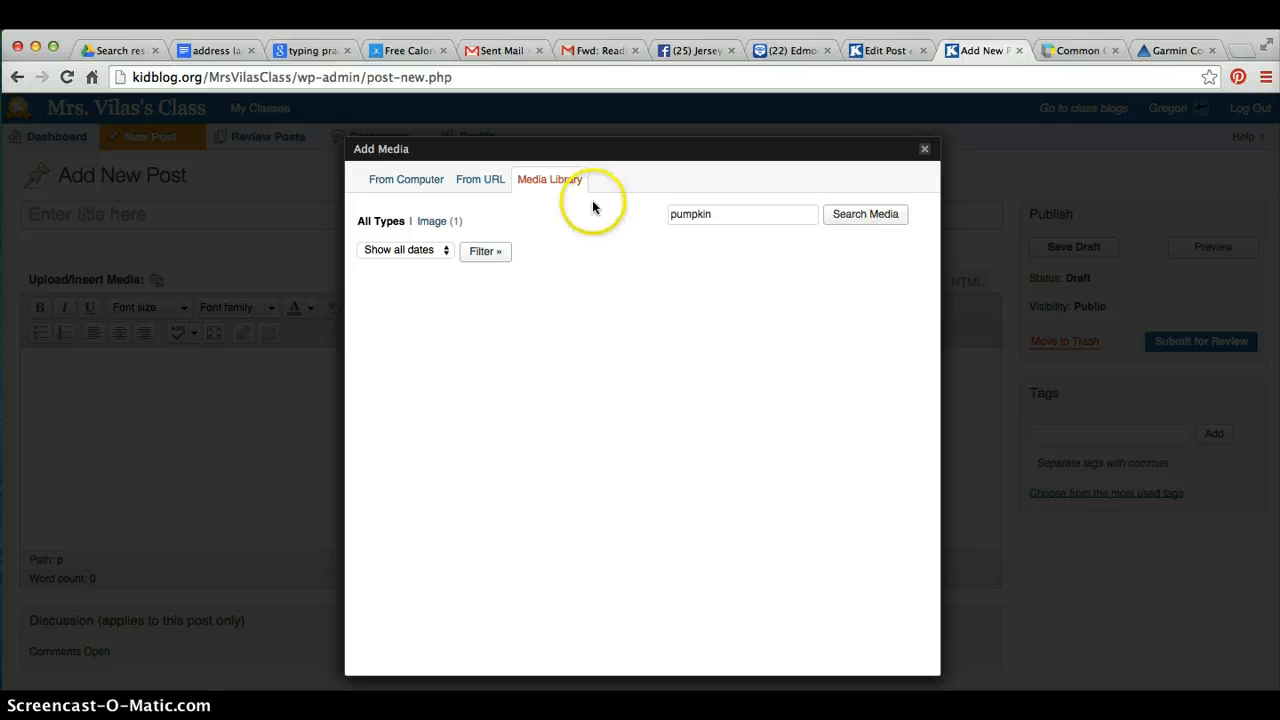
click(927, 149)
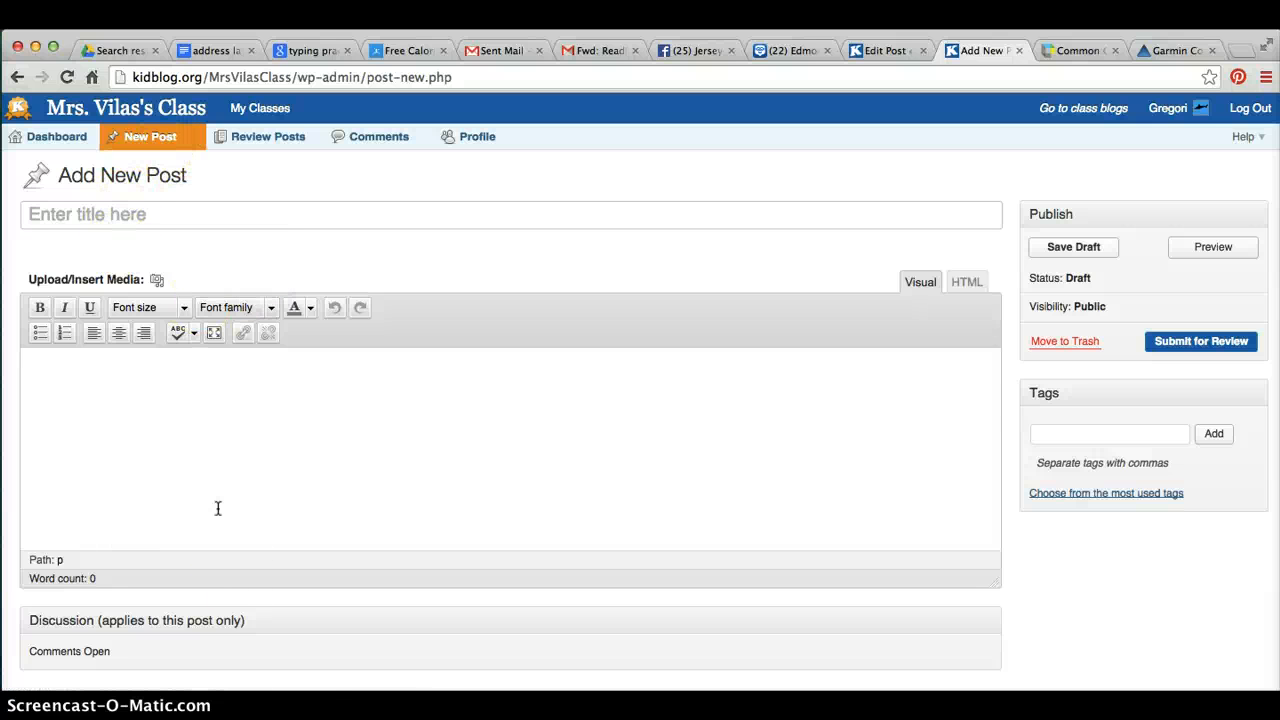
click(1064, 254)
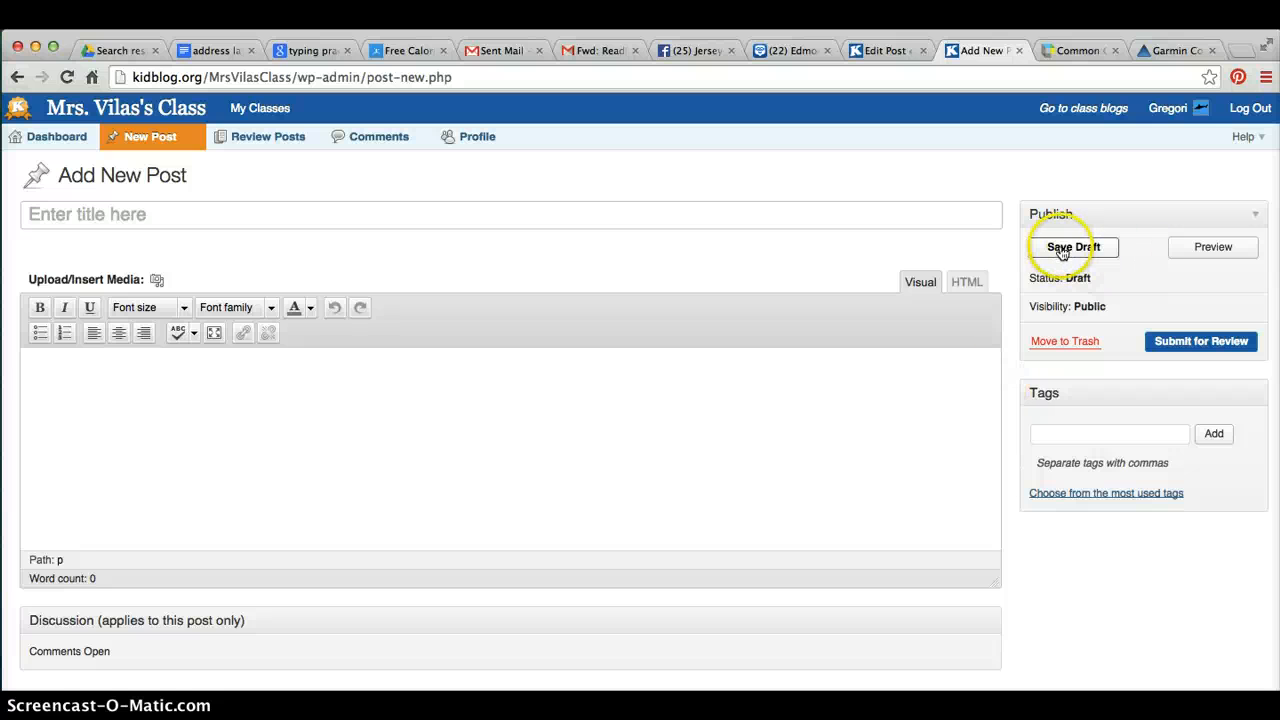
click(1228, 252)
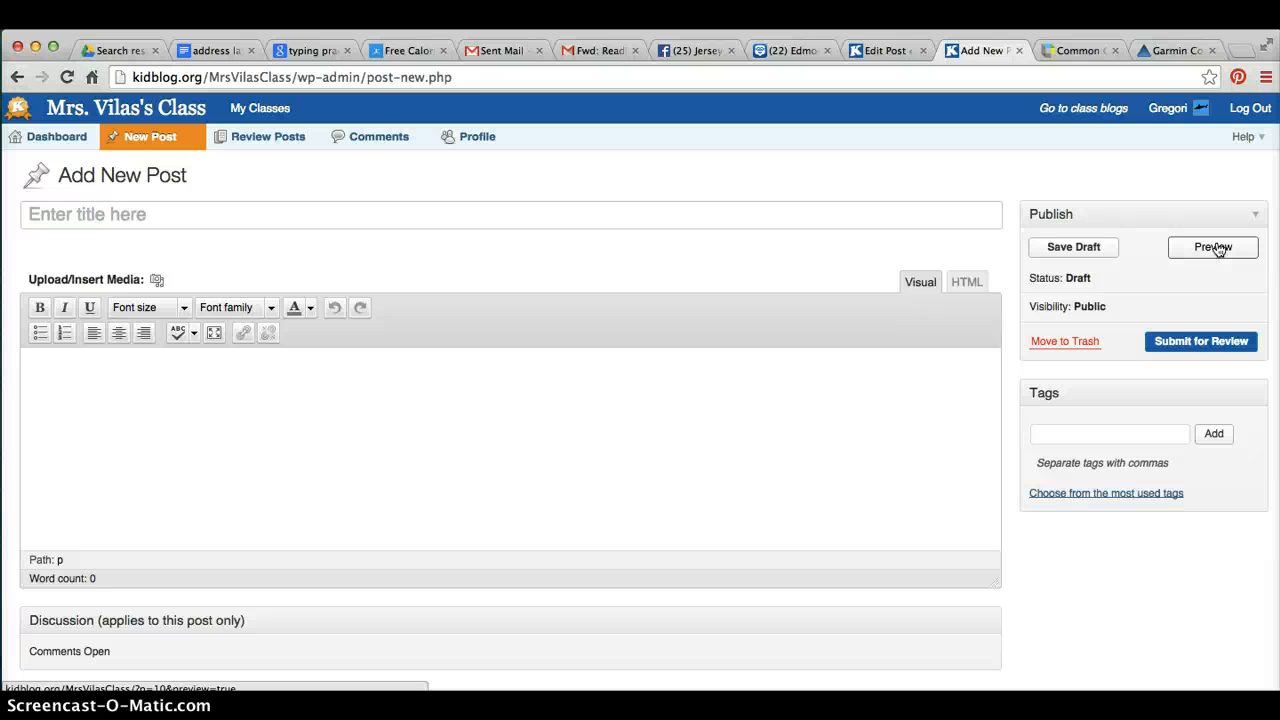
click(1178, 345)
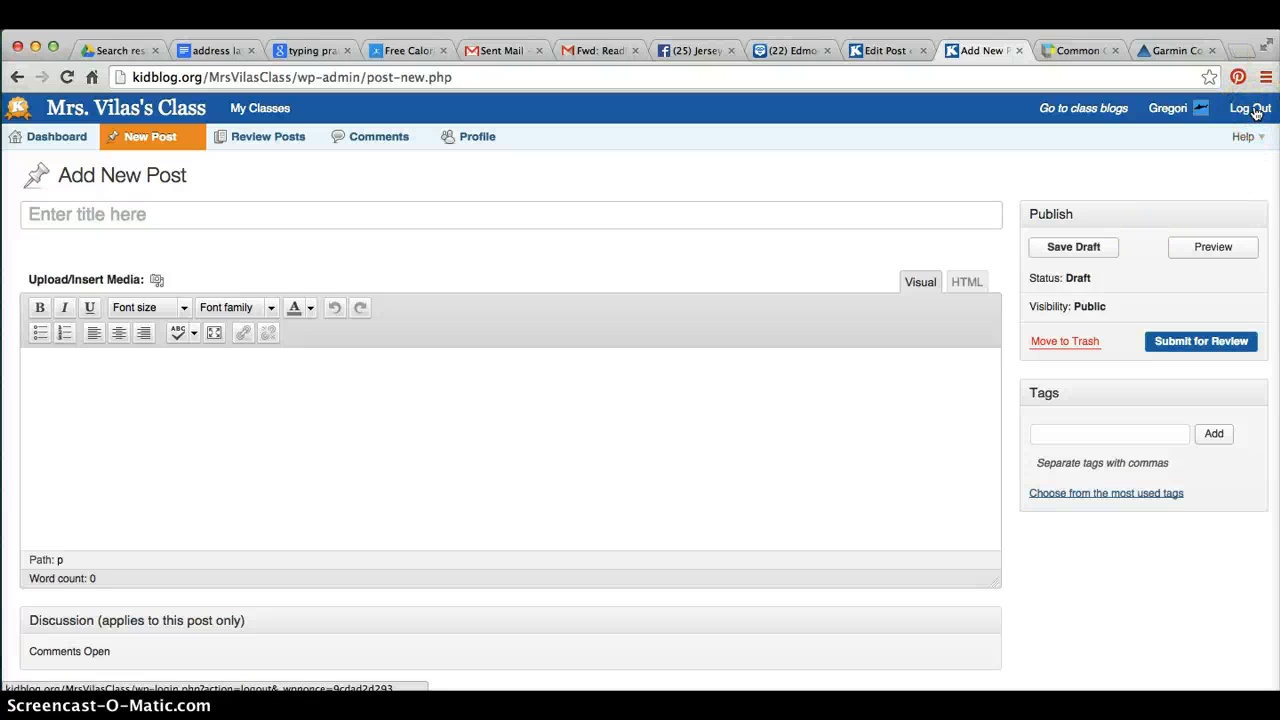
Log out of the class site, confirming, and open the username list on the login page
click(1256, 112)
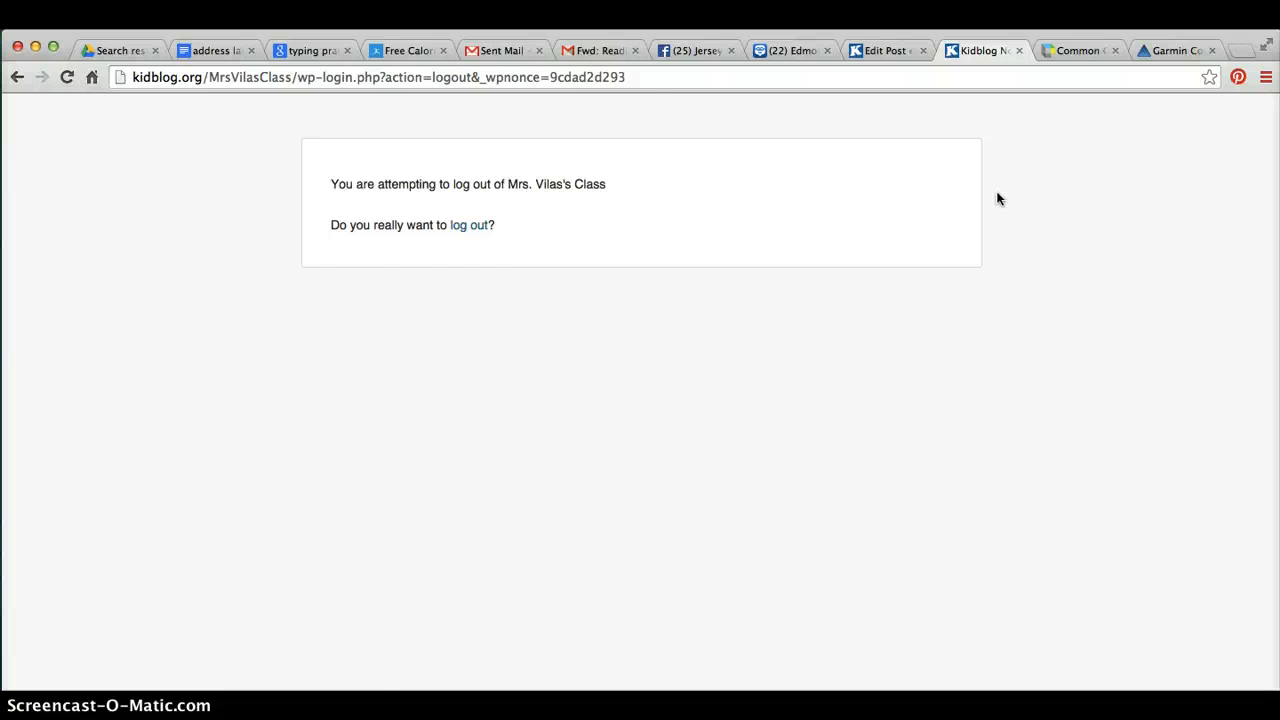
click(478, 226)
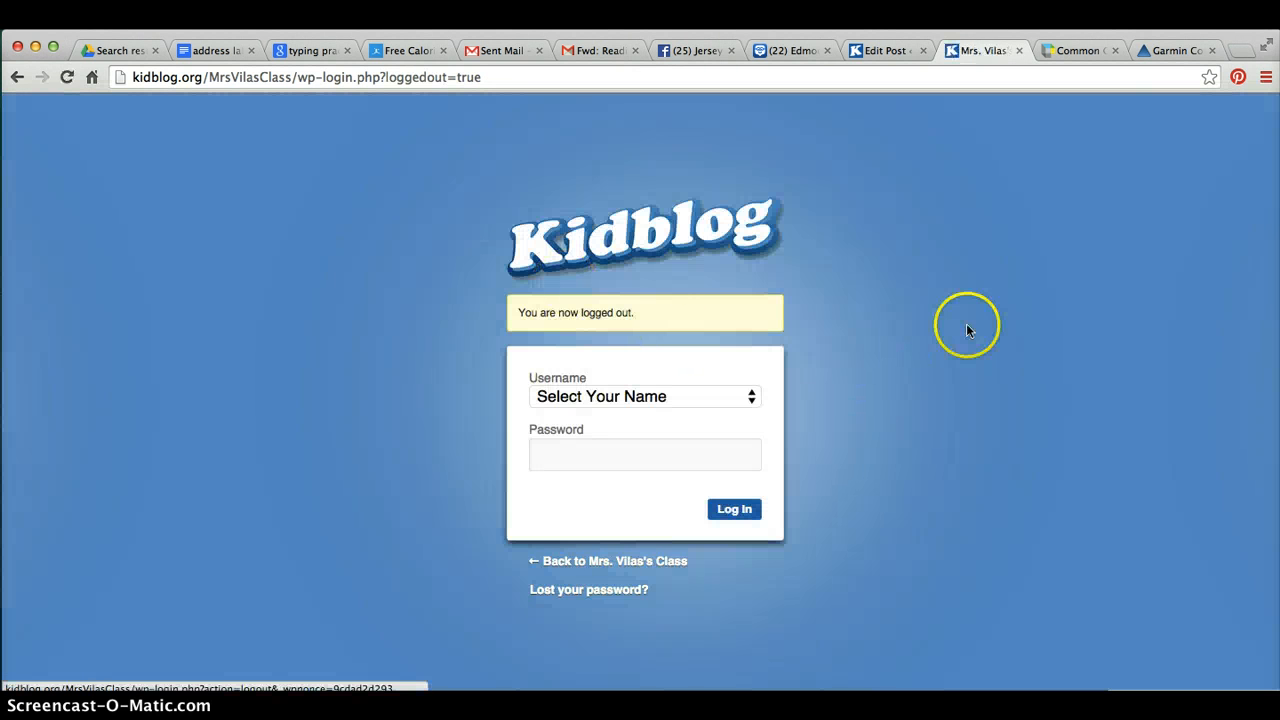
click(751, 398)
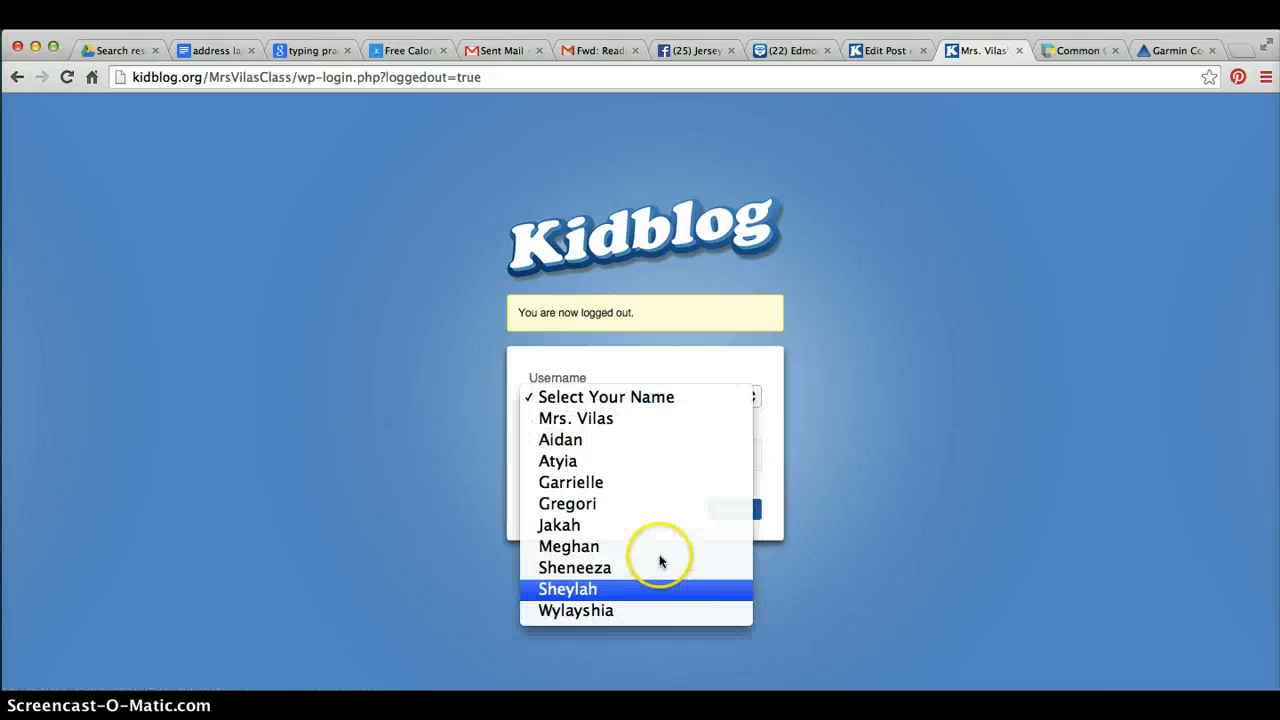
click(895, 488)
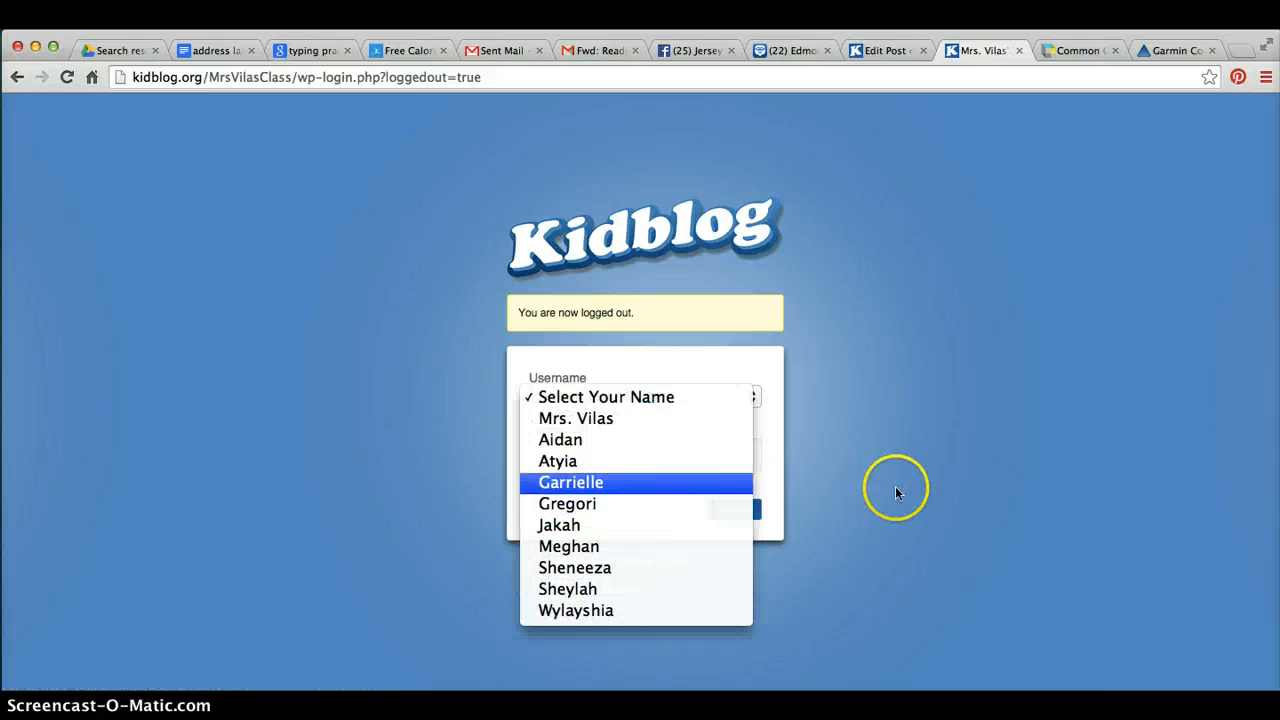